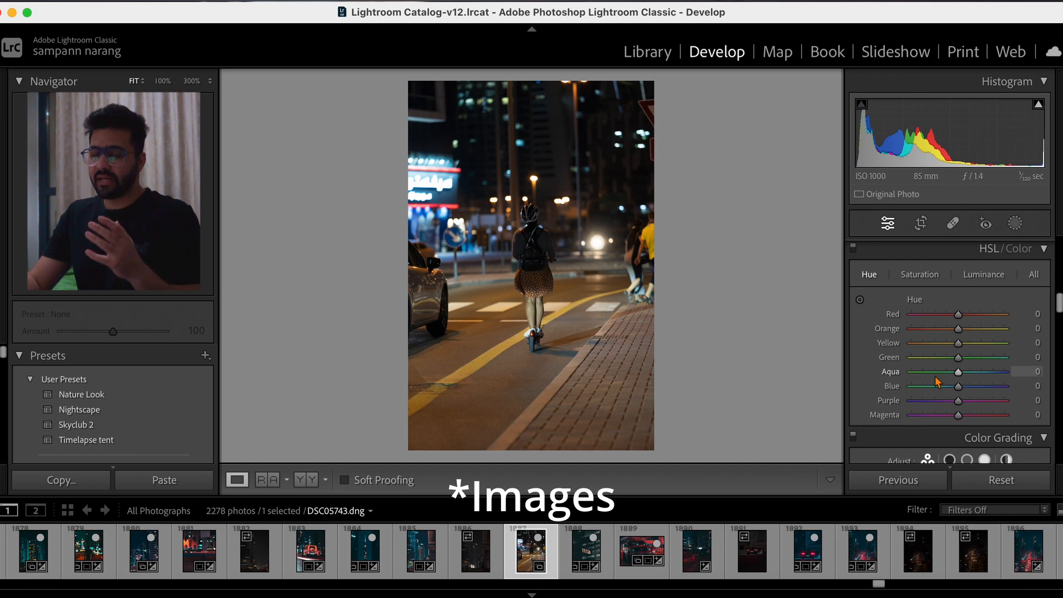
- Calibrate the photo's colours by setting the Blue Primary hue to -100 and the Red Primary hue to +100
{"action": "scroll", "coordinate": [937, 381], "scroll_direction": "down", "scroll_amount": 10}
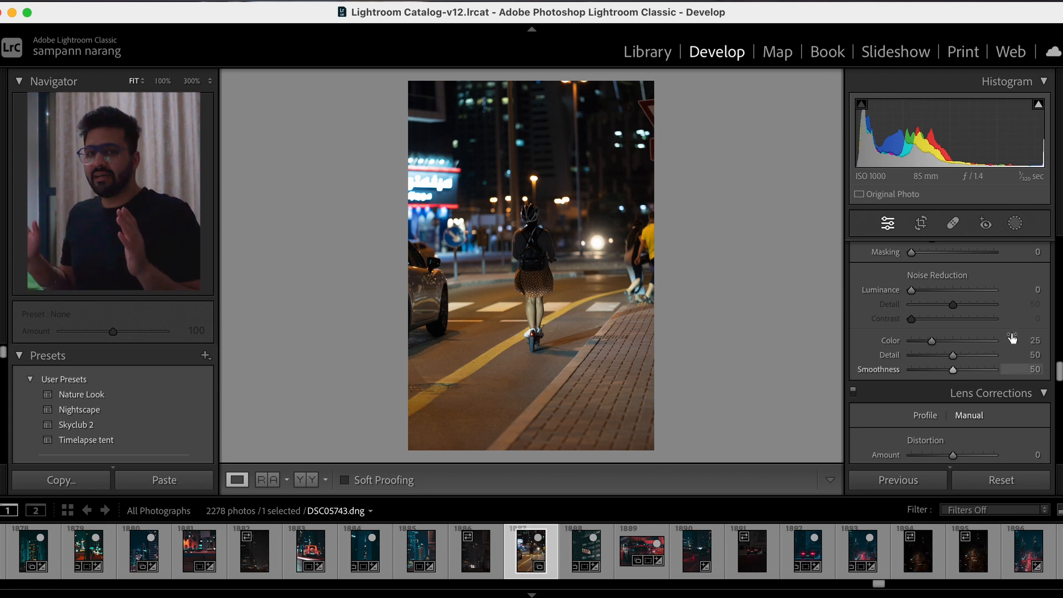
{"action": "scroll", "coordinate": [1012, 339], "scroll_direction": "down", "scroll_amount": 5}
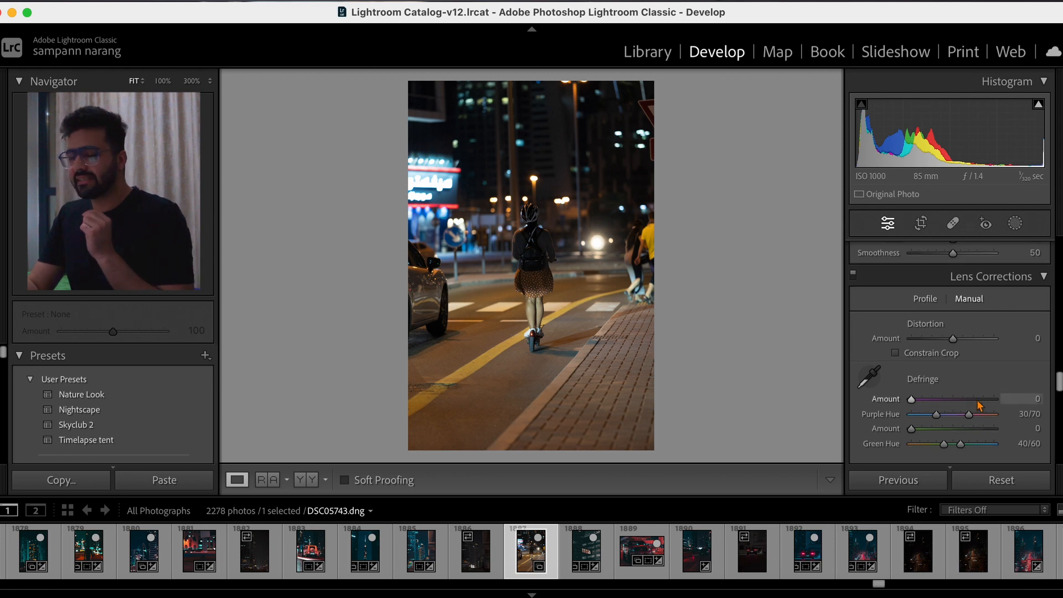
{"action": "scroll", "coordinate": [978, 406], "scroll_direction": "down", "scroll_amount": 10}
{"action": "scroll", "coordinate": [977, 406], "scroll_direction": "down", "scroll_amount": 5}
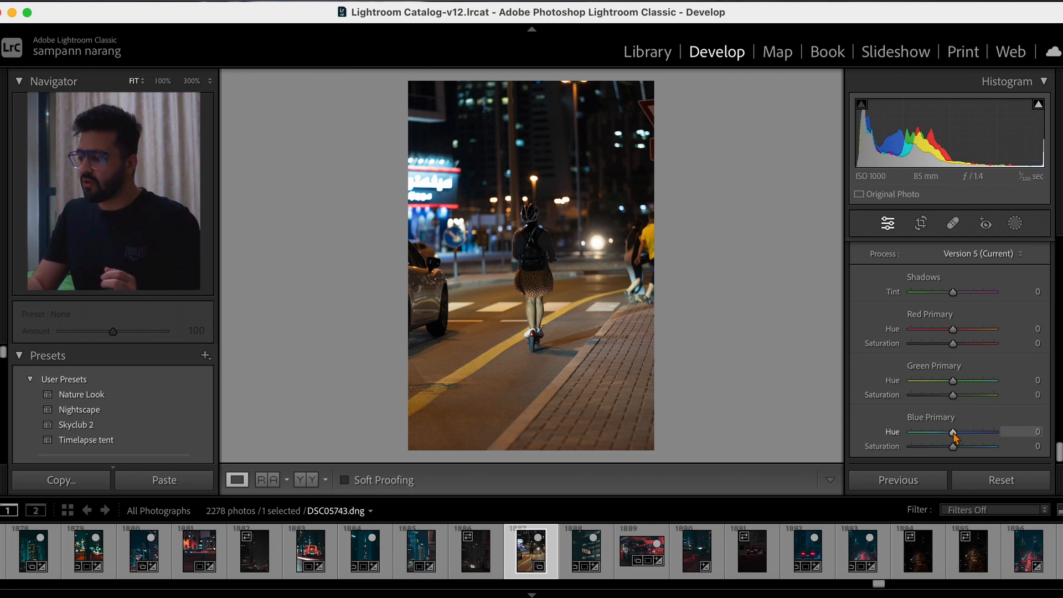
{"action": "left_click_drag", "start_coordinate": [954, 438], "coordinate": [904, 440]}
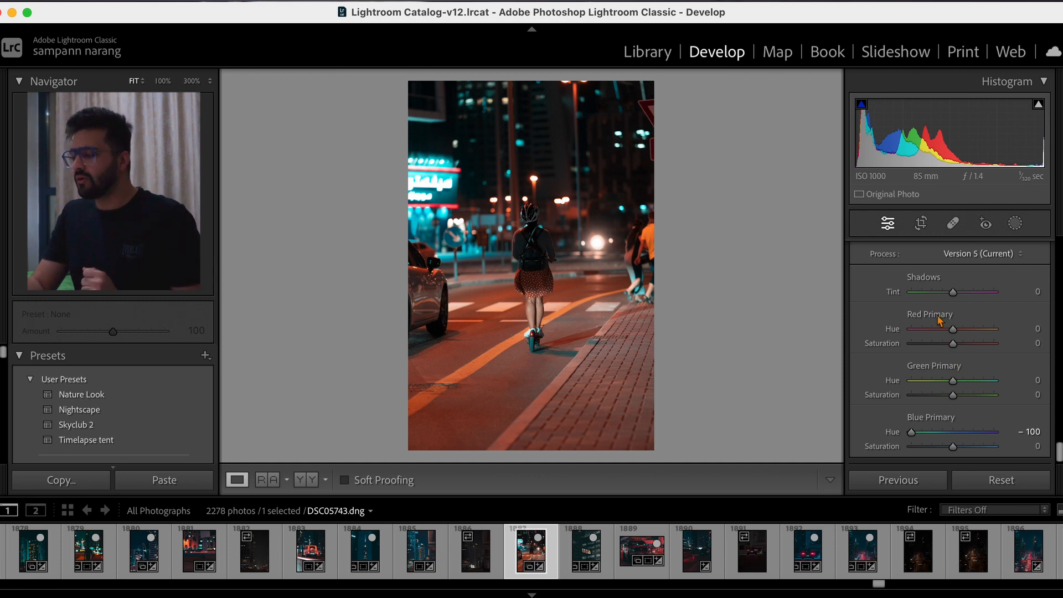
{"action": "left_click_drag", "start_coordinate": [955, 331], "coordinate": [999, 330]}
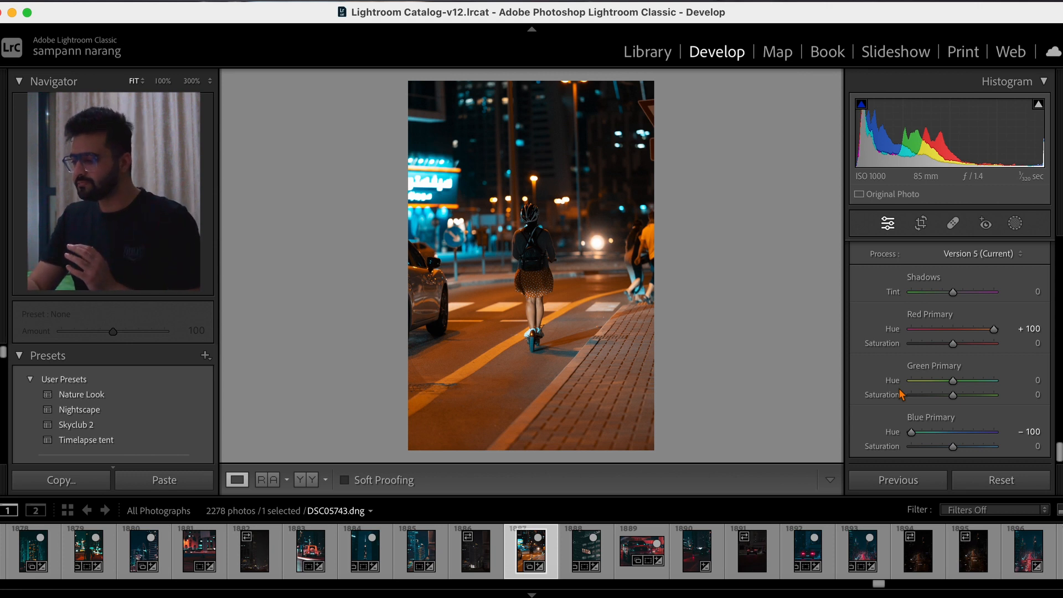
{"action": "left_click", "coordinate": [1004, 394]}
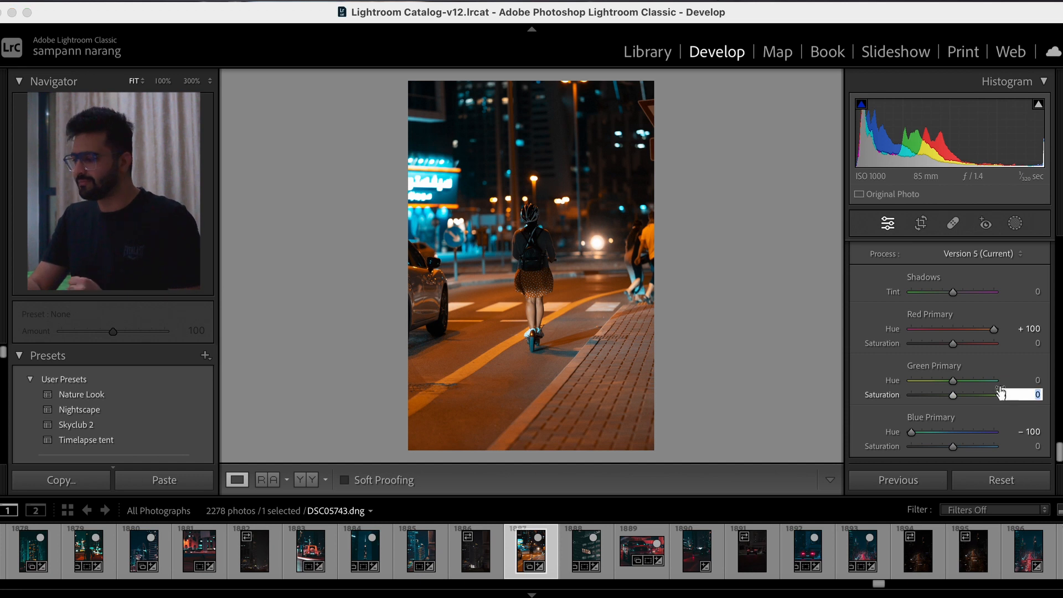
{"action": "left_click", "coordinate": [859, 350]}
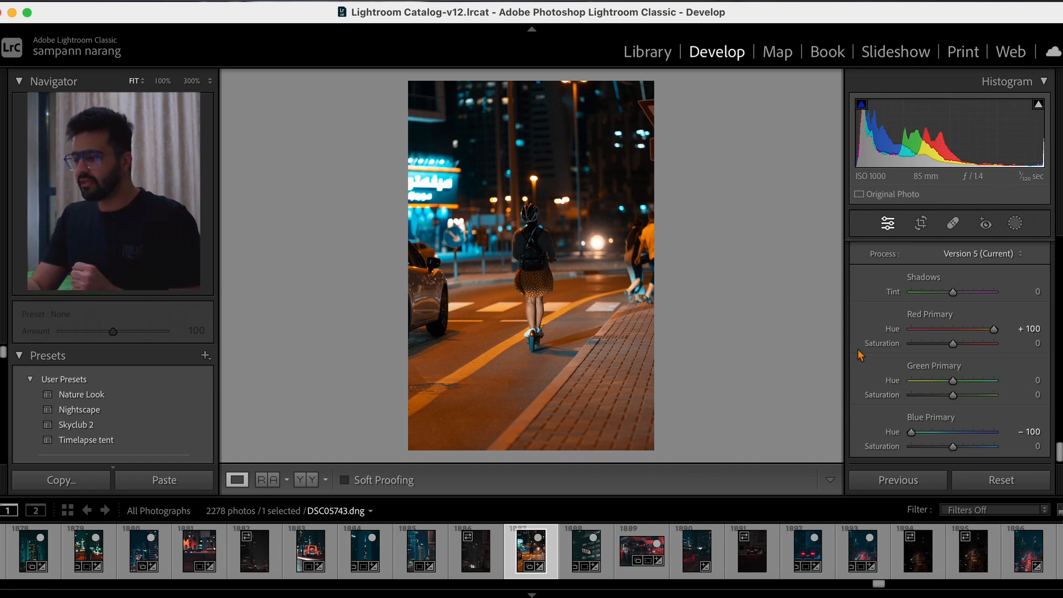
- Straighten the photo with the Level option of the Upright transform
{"action": "scroll", "coordinate": [858, 349], "scroll_direction": "up", "scroll_amount": 5}
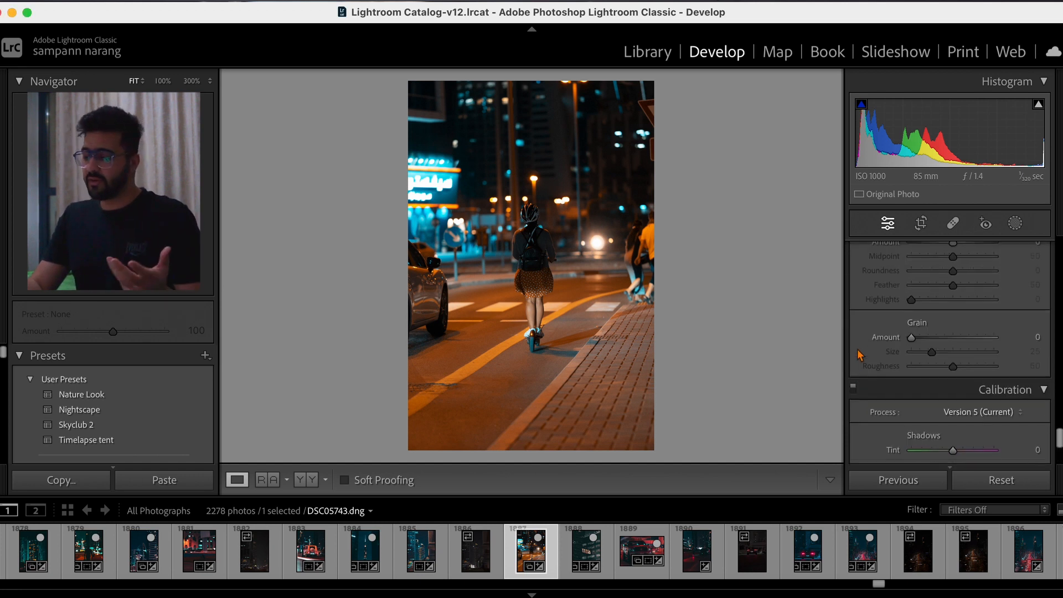
{"action": "scroll", "coordinate": [860, 353], "scroll_direction": "up", "scroll_amount": 5}
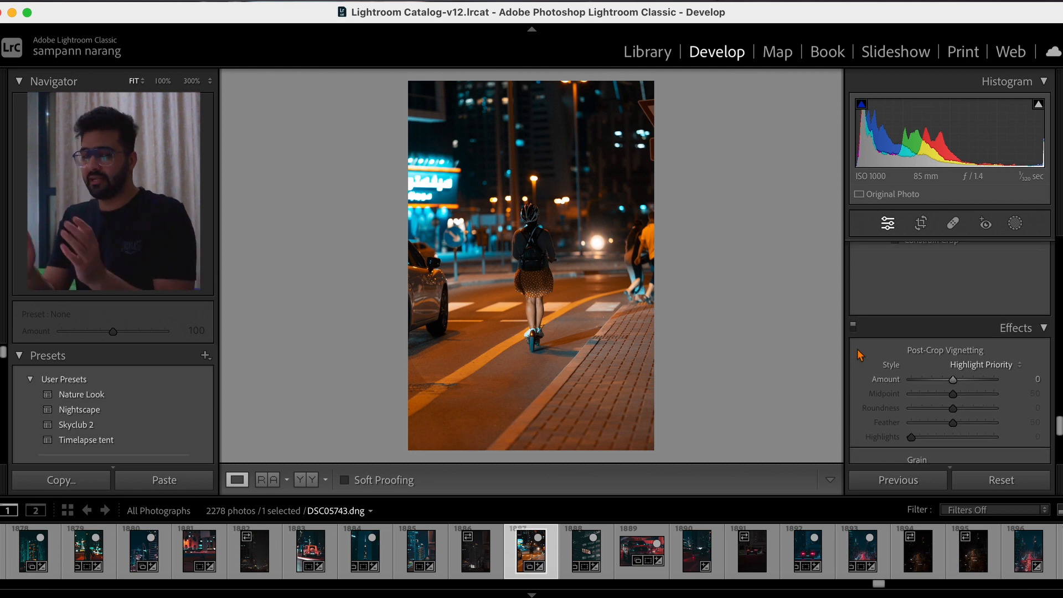
{"action": "scroll", "coordinate": [858, 354], "scroll_direction": "up", "scroll_amount": 5}
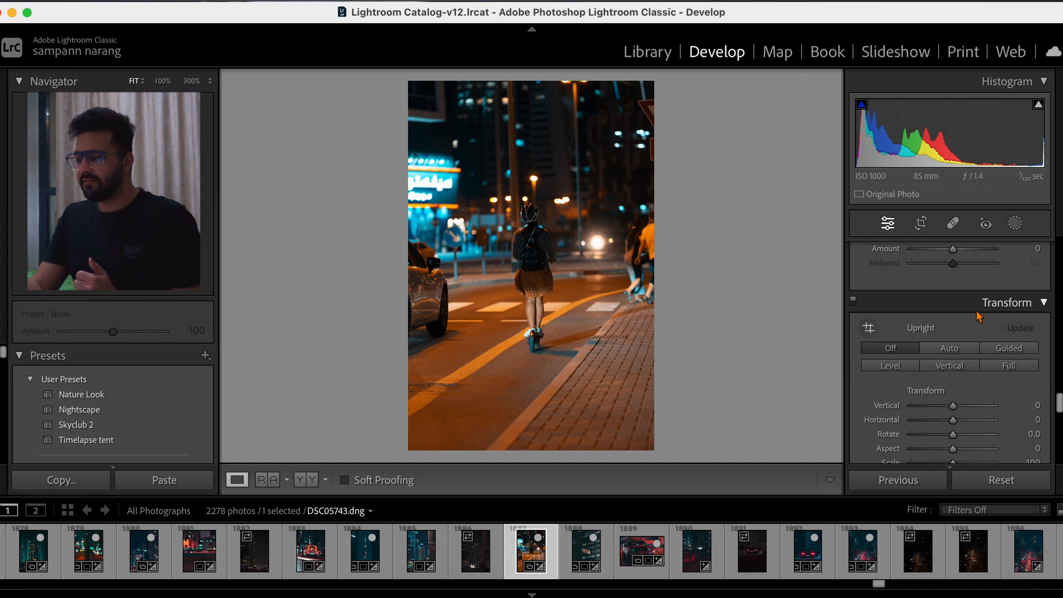
{"action": "left_click", "coordinate": [895, 368]}
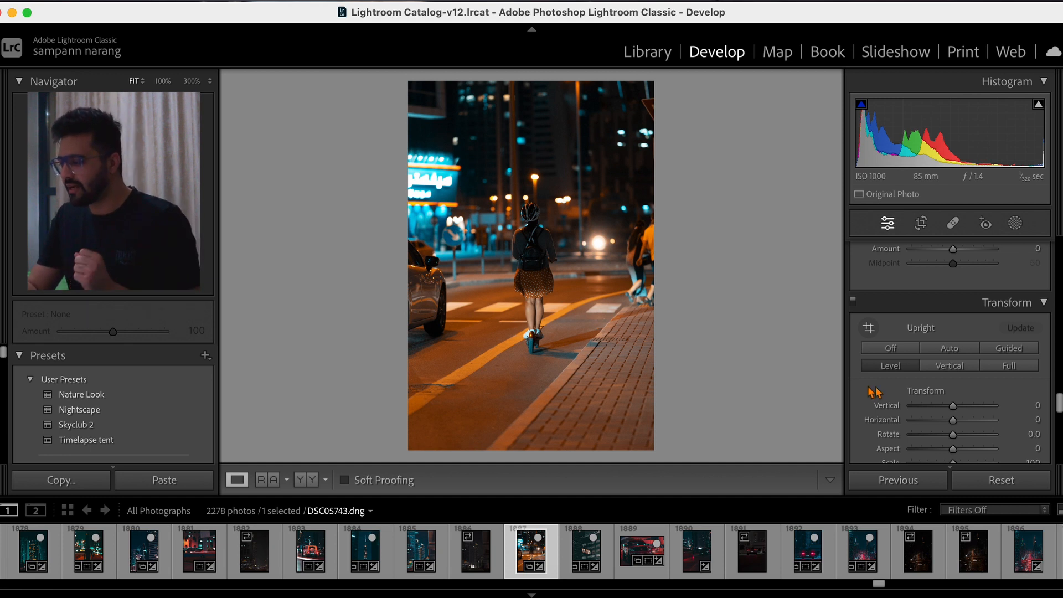
- Sharpen the photo with a masking of 46 and an amount of 65
{"action": "scroll", "coordinate": [922, 397], "scroll_direction": "up", "scroll_amount": 5}
{"action": "scroll", "coordinate": [923, 401], "scroll_direction": "up", "scroll_amount": 5}
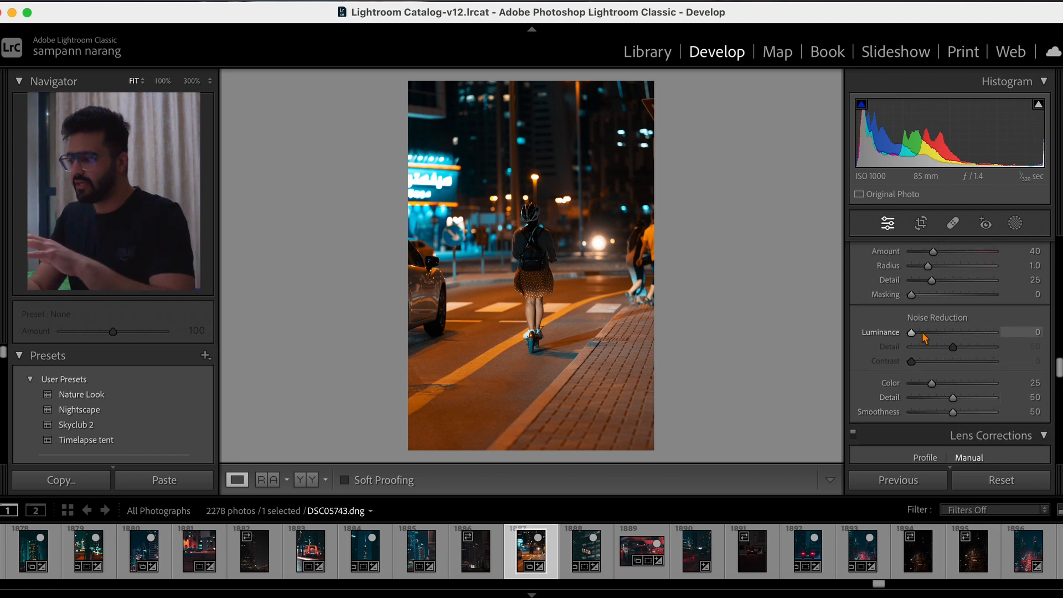
{"action": "scroll", "coordinate": [923, 335], "scroll_direction": "up", "scroll_amount": 5}
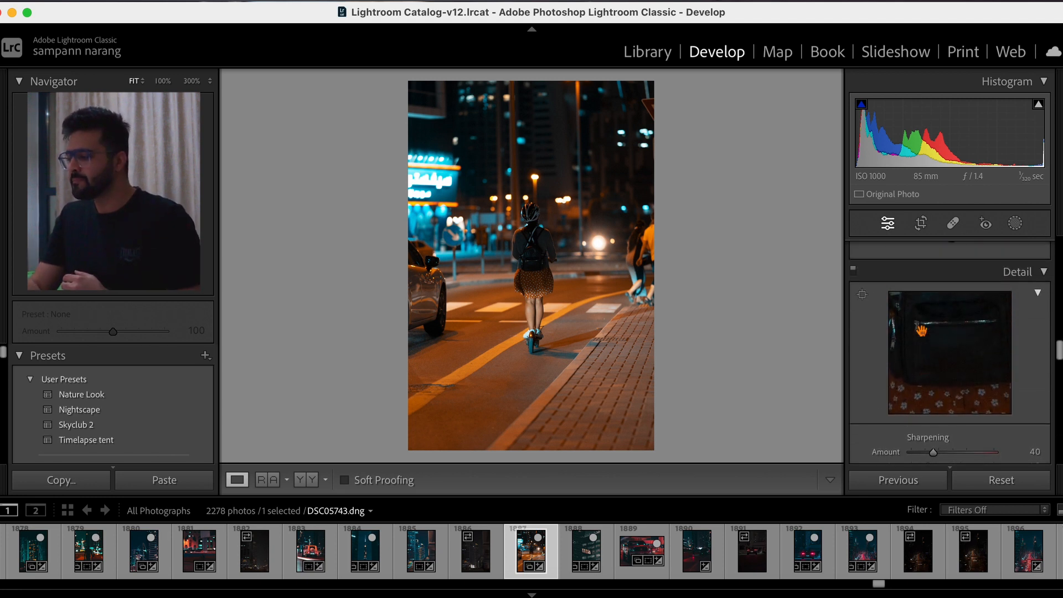
{"action": "scroll", "coordinate": [922, 331], "scroll_direction": "down", "scroll_amount": 5}
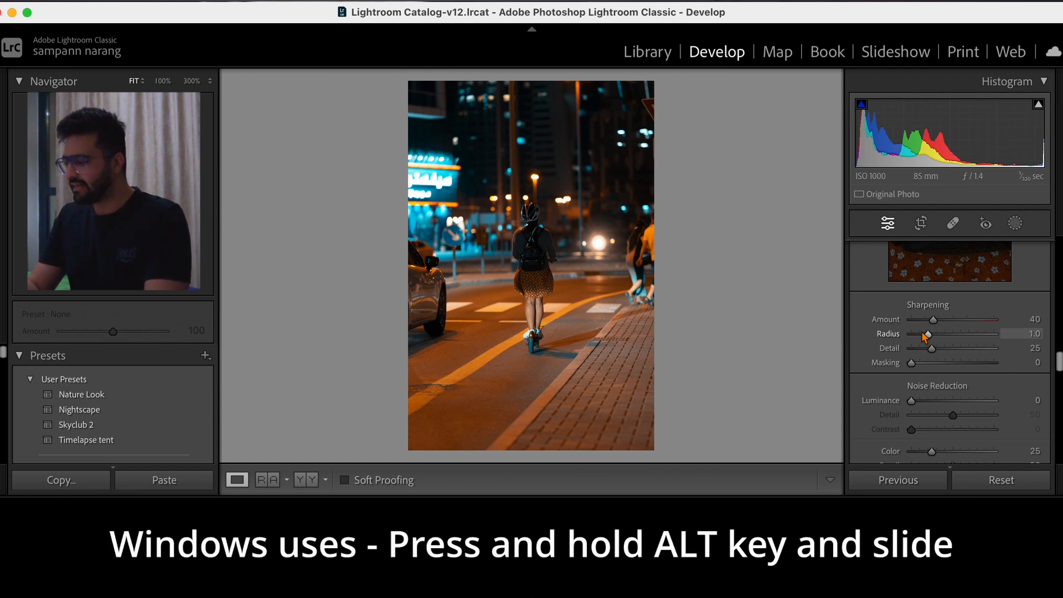
{"action": "key", "text": "alt"}
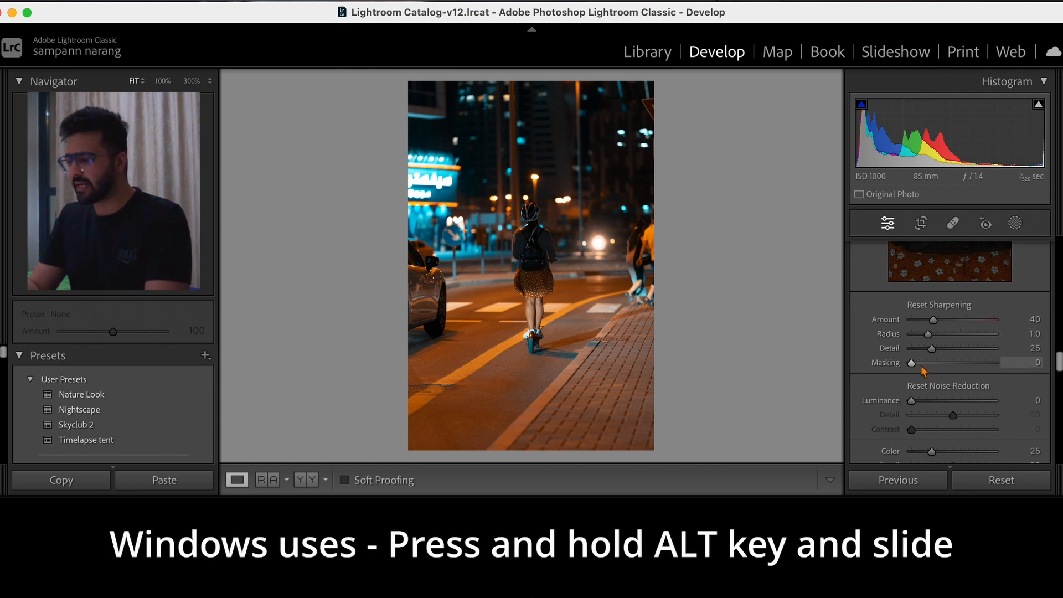
{"action": "left_click_drag", "start_coordinate": [912, 364], "coordinate": [952, 370]}
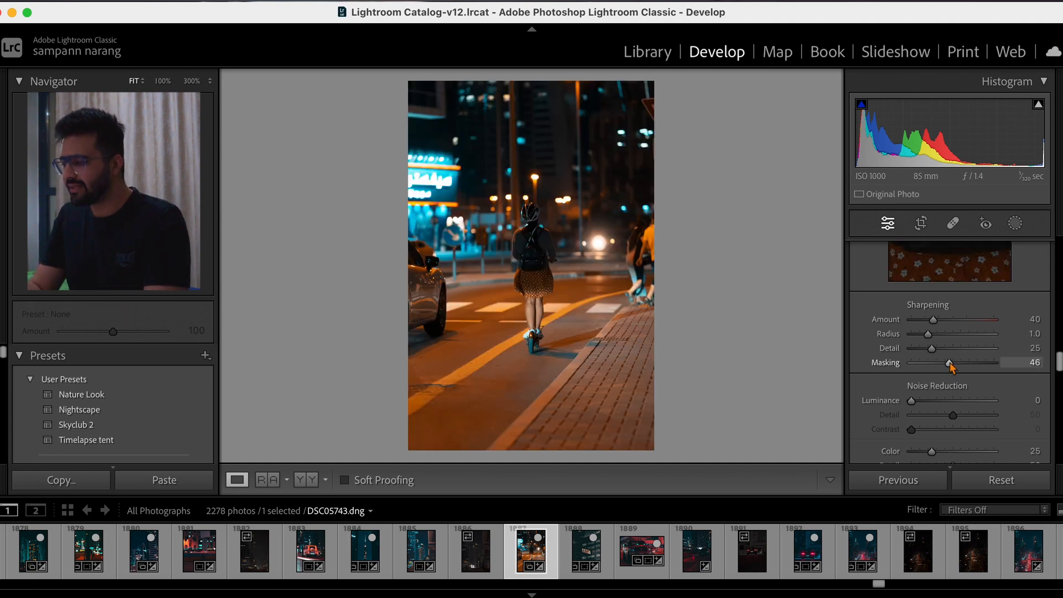
{"action": "left_click_drag", "start_coordinate": [936, 324], "coordinate": [951, 333]}
- Set luminance noise reduction to 71 while inspecting the helmet at 100%, and compare the result with the unedited photo
{"action": "left_click", "coordinate": [503, 200]}
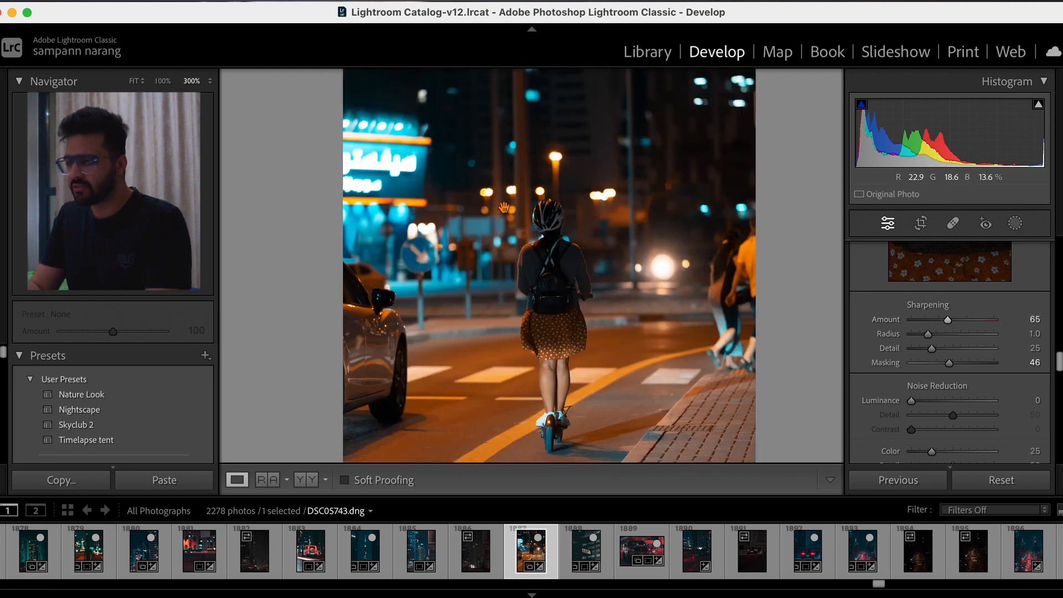
{"action": "left_click_drag", "start_coordinate": [653, 245], "coordinate": [354, 214]}
{"action": "left_click_drag", "start_coordinate": [590, 299], "coordinate": [468, 292]}
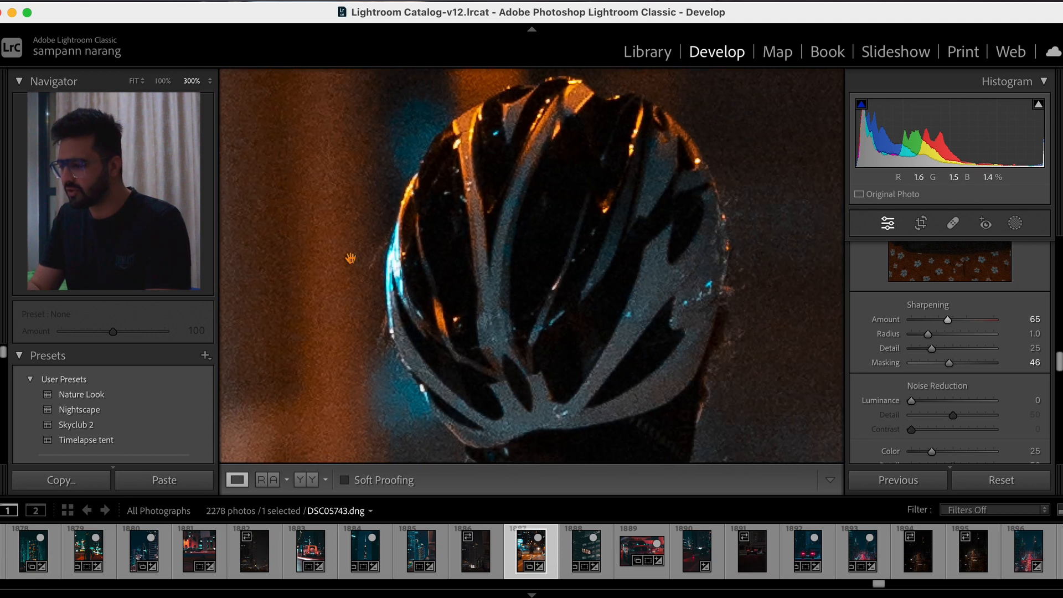
{"action": "left_click", "coordinate": [165, 81]}
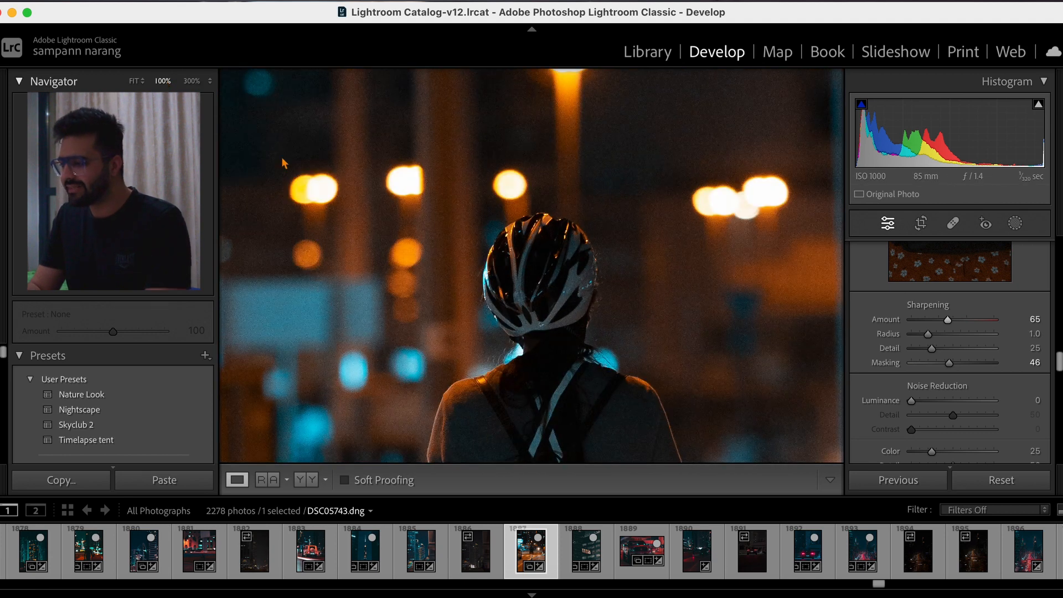
{"action": "left_click_drag", "start_coordinate": [669, 230], "coordinate": [670, 208]}
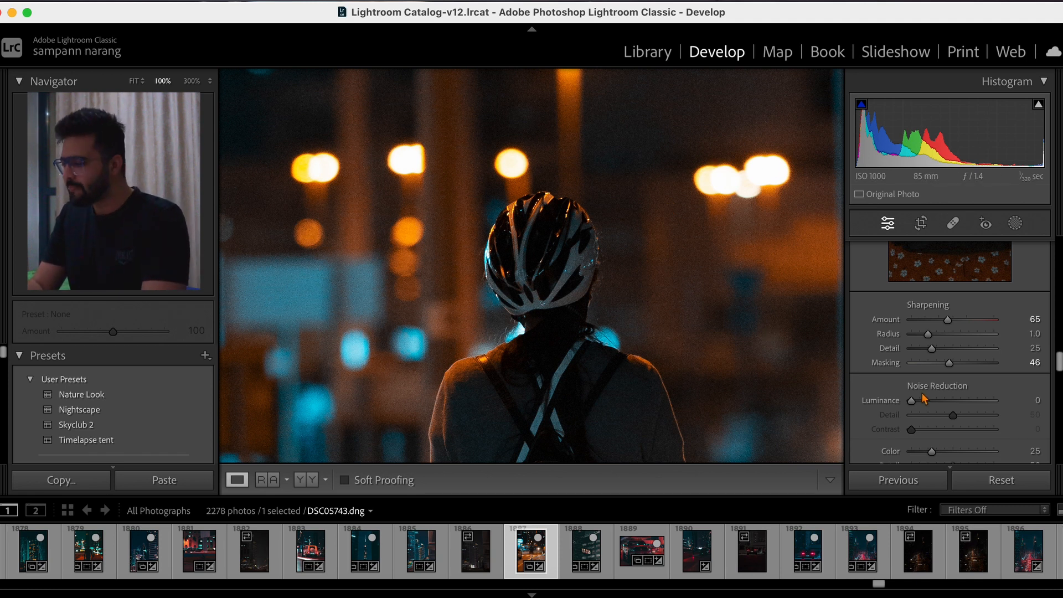
{"action": "scroll", "coordinate": [932, 447], "scroll_direction": "down", "scroll_amount": 3}
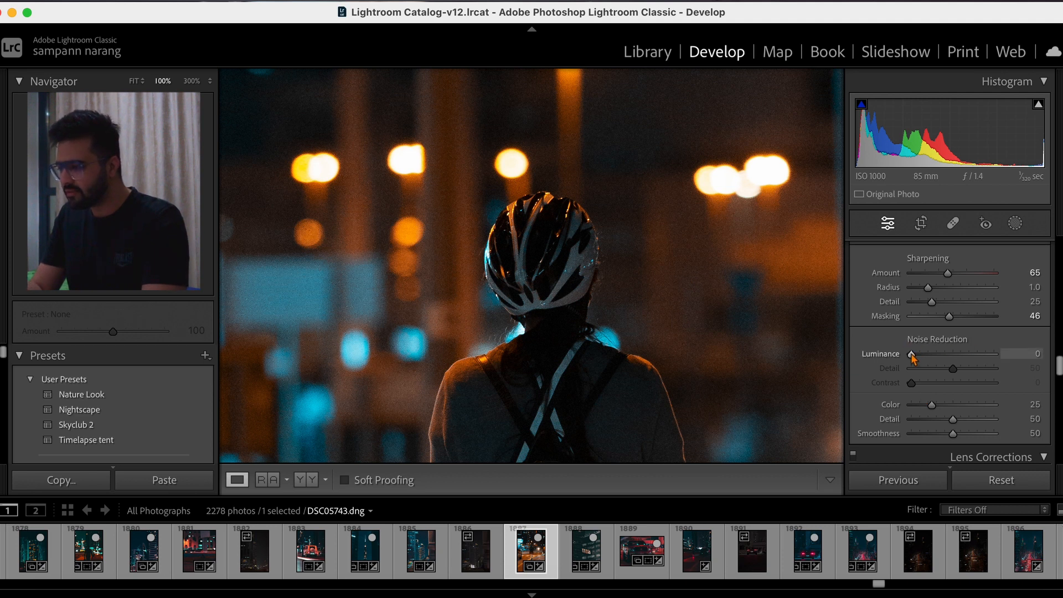
{"action": "left_click_drag", "start_coordinate": [912, 355], "coordinate": [970, 356]}
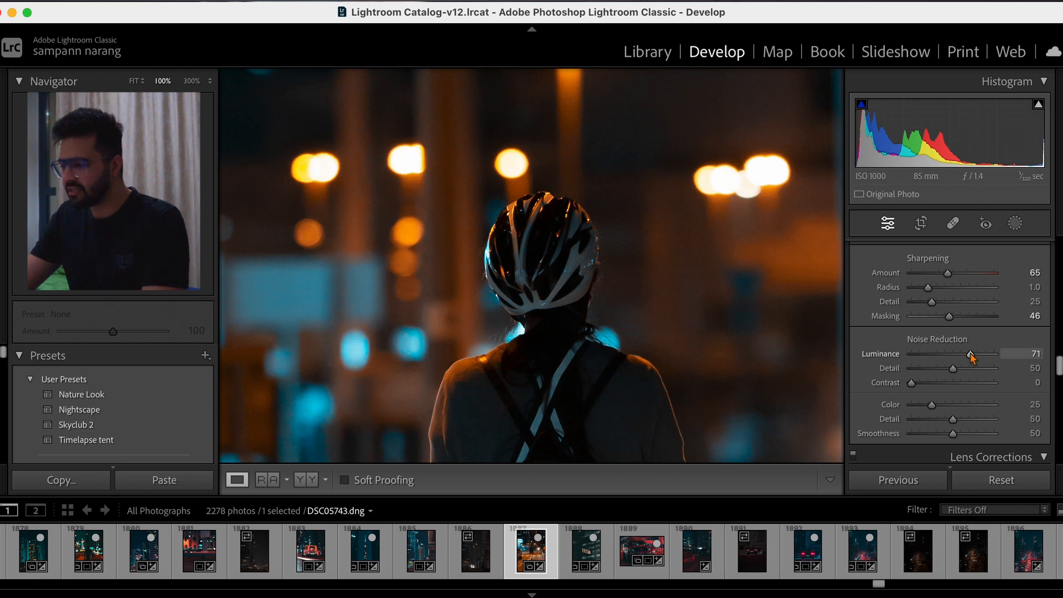
{"action": "key", "text": "backslash"}
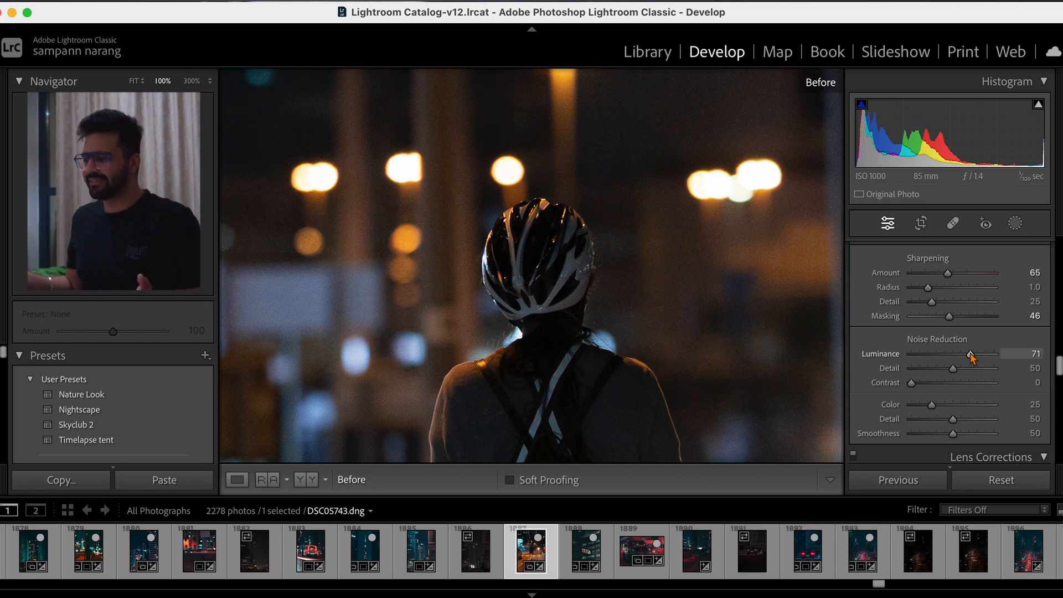
{"action": "key", "text": "backslash"}
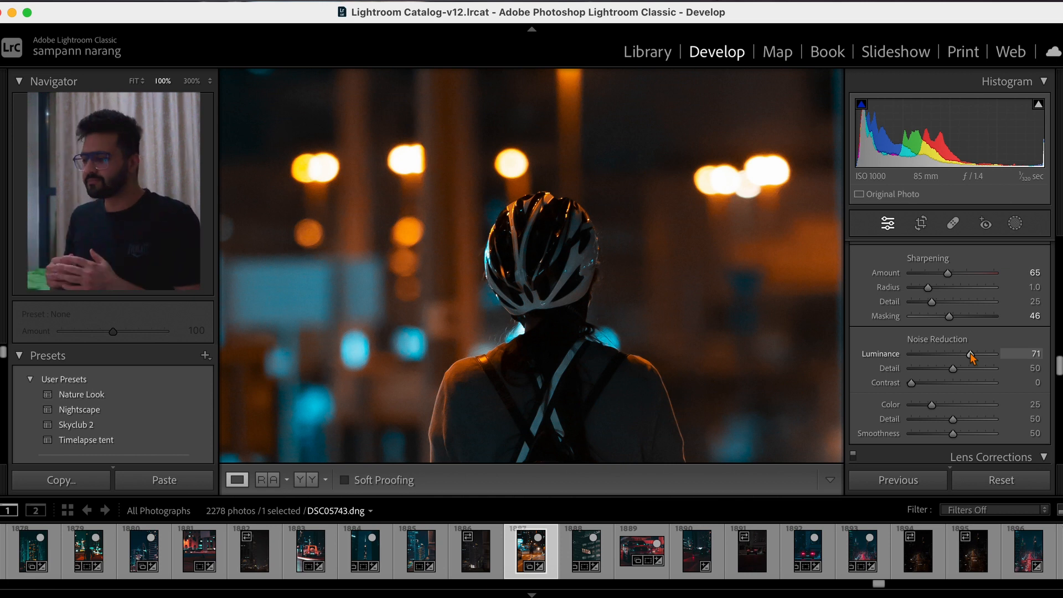
{"action": "left_click", "coordinate": [626, 246]}
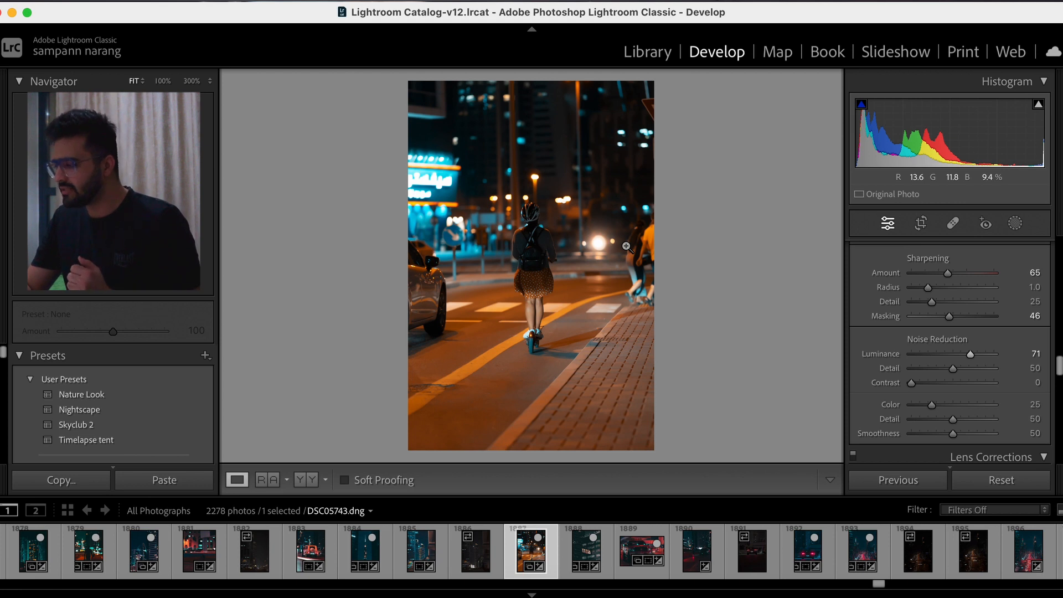
- Tint the shadows blue with the shadows wheel in Color Grading
{"action": "scroll", "coordinate": [952, 351], "scroll_direction": "up", "scroll_amount": 3}
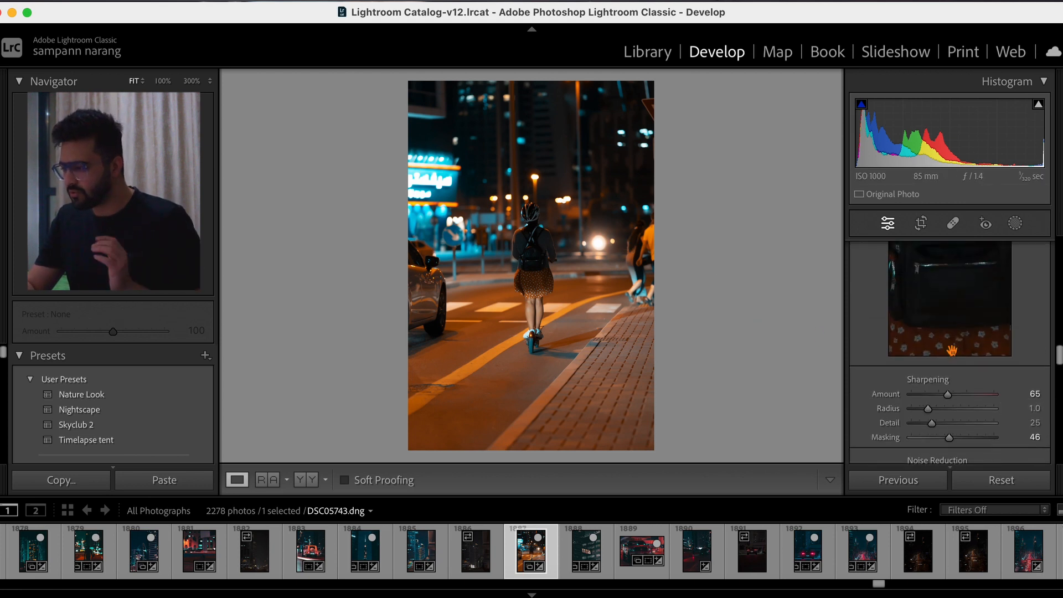
{"action": "scroll", "coordinate": [952, 351], "scroll_direction": "up", "scroll_amount": 4}
{"action": "scroll", "coordinate": [952, 351], "scroll_direction": "up", "scroll_amount": 6}
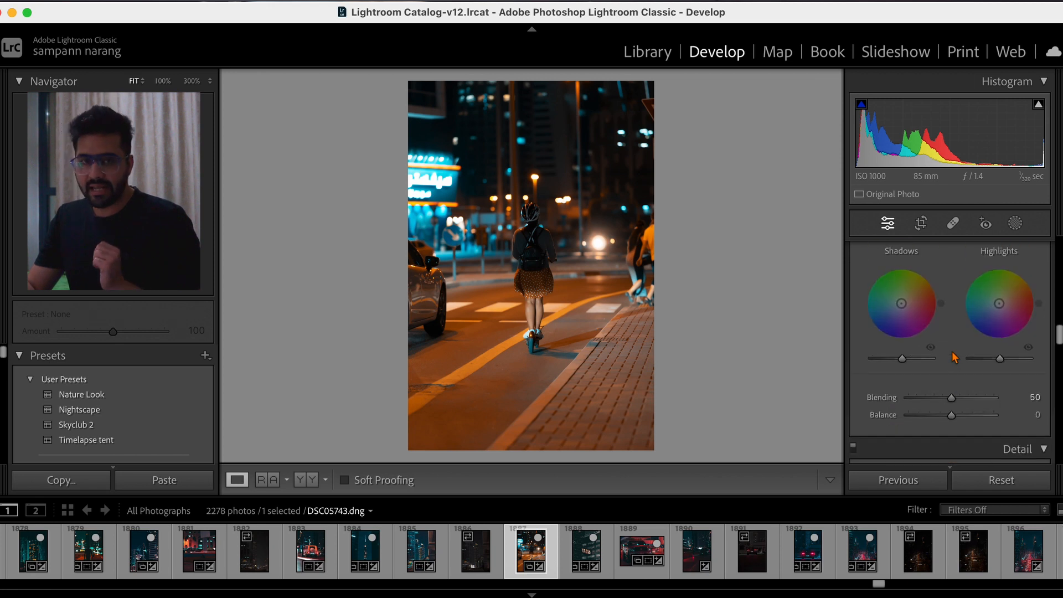
{"action": "scroll", "coordinate": [952, 351], "scroll_direction": "up", "scroll_amount": 3}
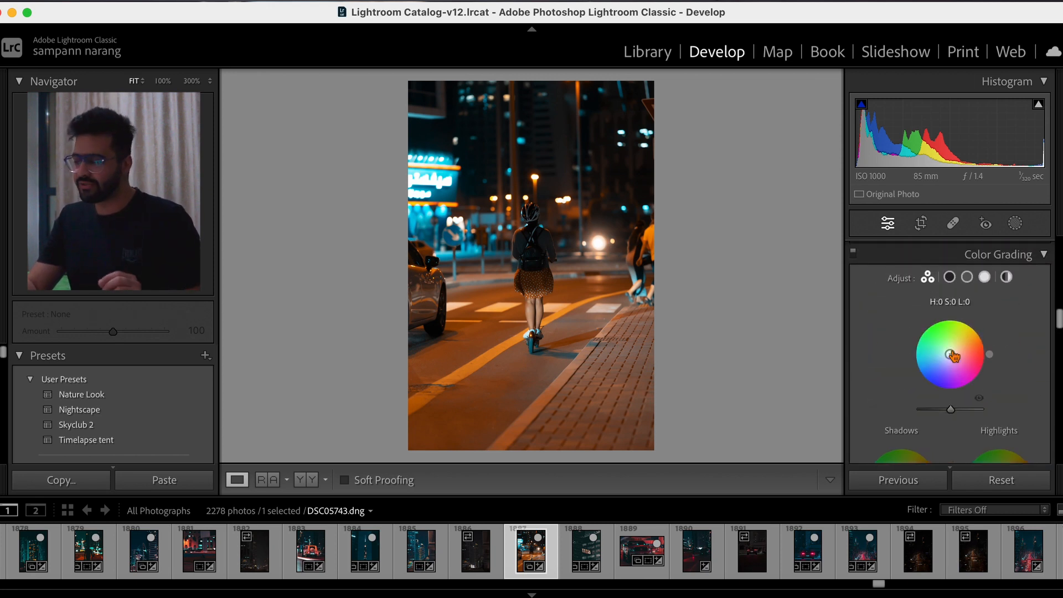
{"action": "scroll", "coordinate": [952, 351], "scroll_direction": "down", "scroll_amount": 5}
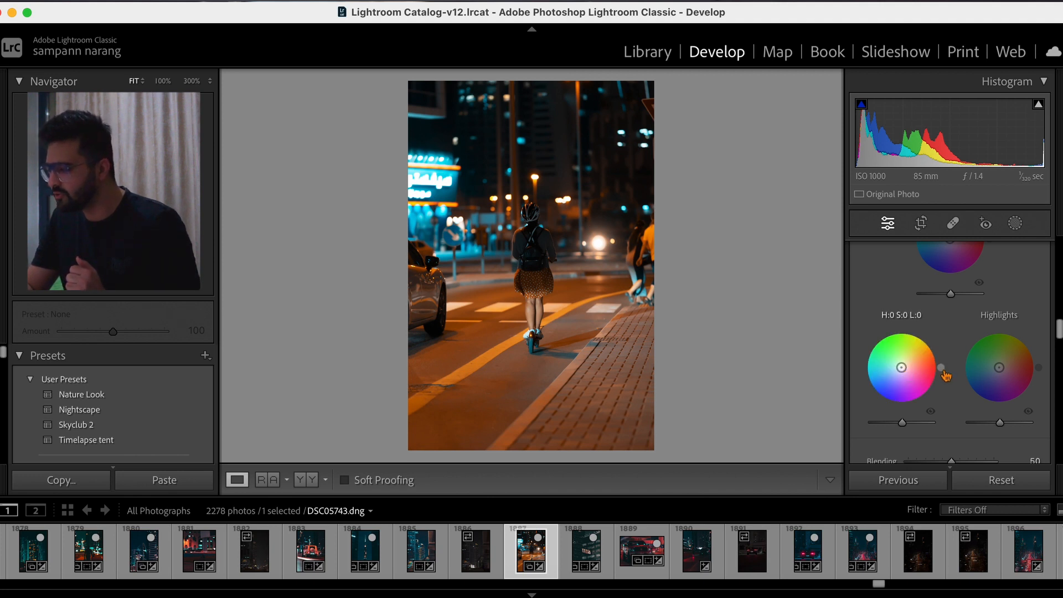
{"action": "left_click_drag", "start_coordinate": [941, 367], "coordinate": [878, 400]}
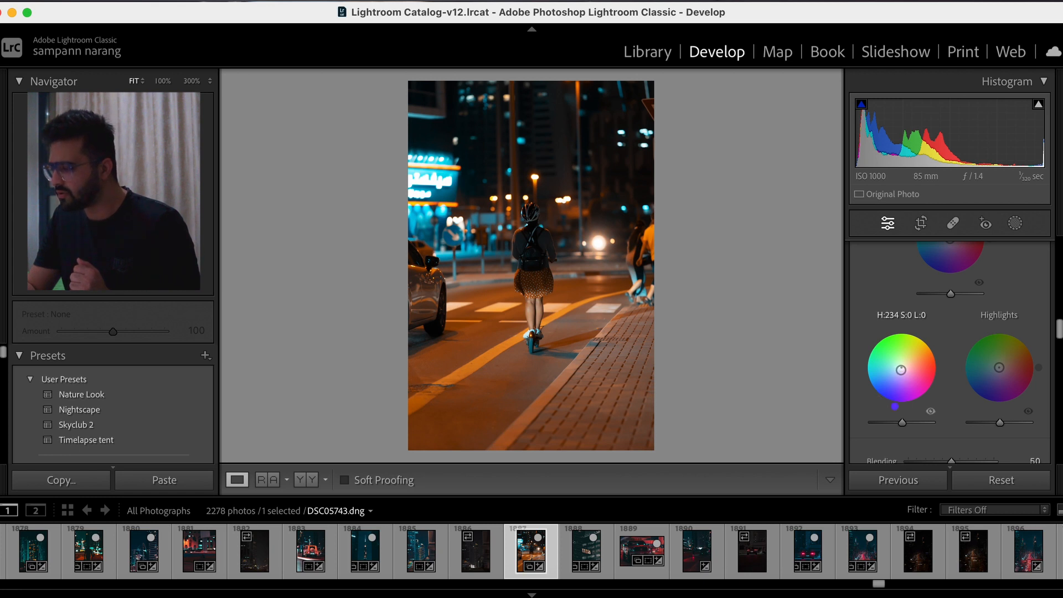
{"action": "left_click_drag", "start_coordinate": [901, 368], "coordinate": [880, 400]}
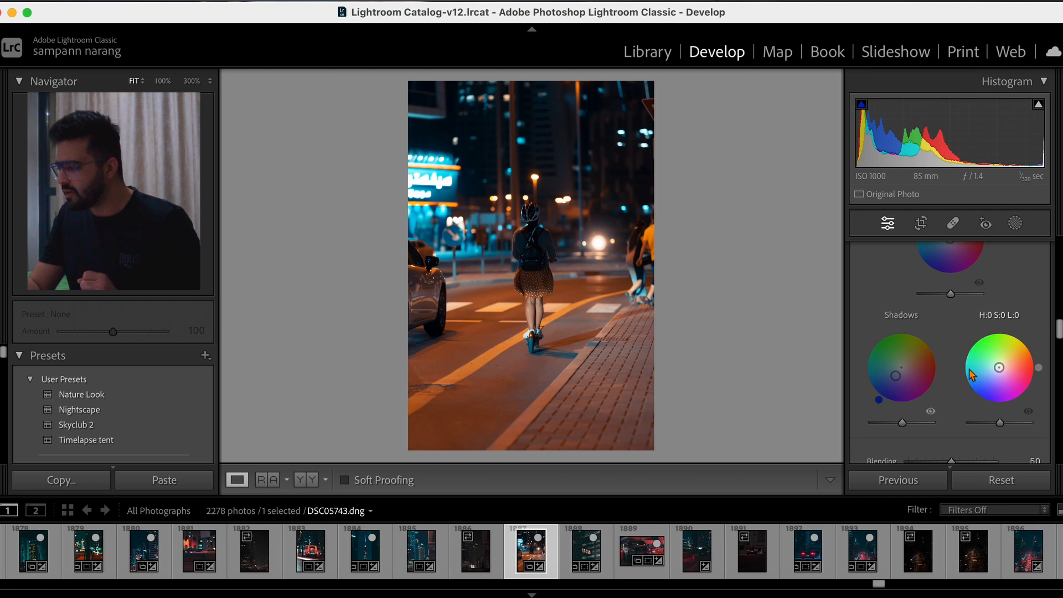
- Tint the highlights with hue 195 and saturation 26 in Color Grading, and show the unedited photo for comparison
{"action": "mouse_move", "coordinate": [997, 370]}
{"action": "left_mouse_down"}
{"action": "mouse_move", "coordinate": [979, 379]}
{"action": "mouse_move", "coordinate": [988, 369]}
{"action": "left_mouse_up"}
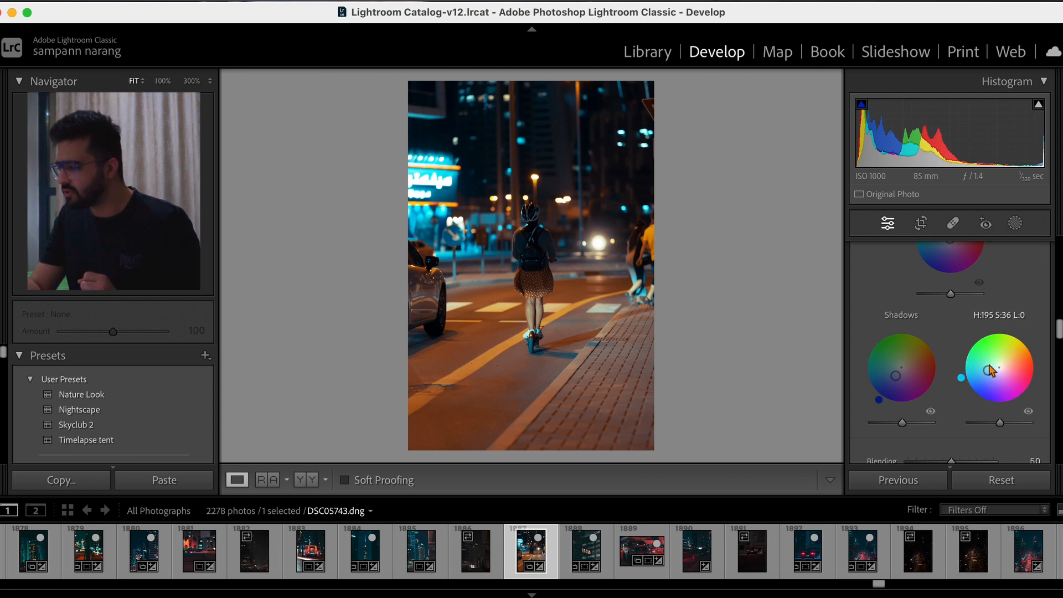
{"action": "left_click_drag", "start_coordinate": [989, 370], "coordinate": [992, 371]}
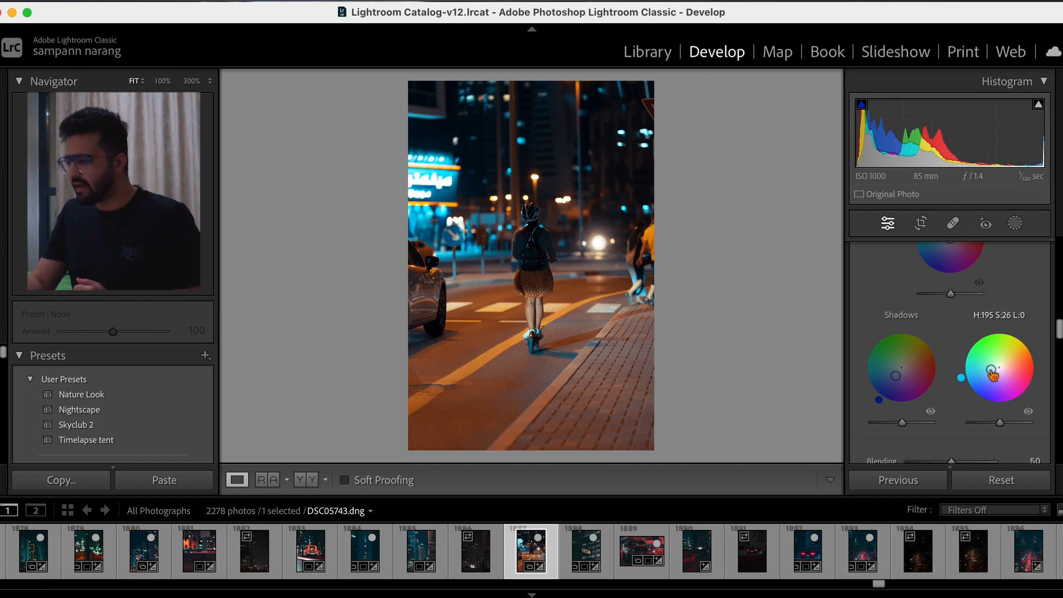
{"action": "scroll", "coordinate": [992, 374], "scroll_direction": "up", "scroll_amount": 3}
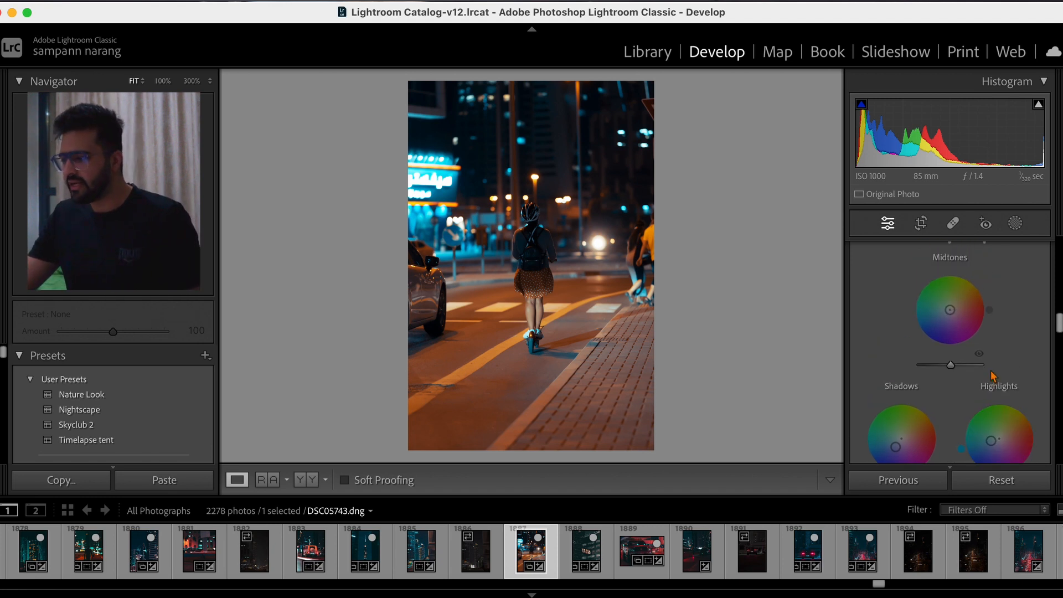
{"action": "key", "text": "backslash"}
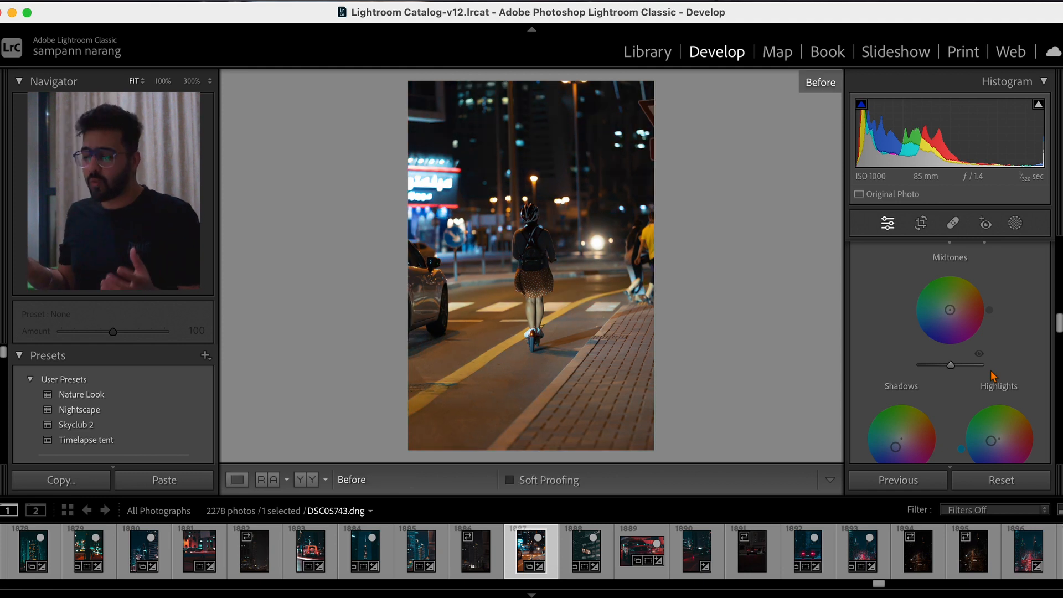
- Return to the edited version of the photo and set its Exposure to +0.40 and Contrast to +6
{"action": "key", "text": "backslash"}
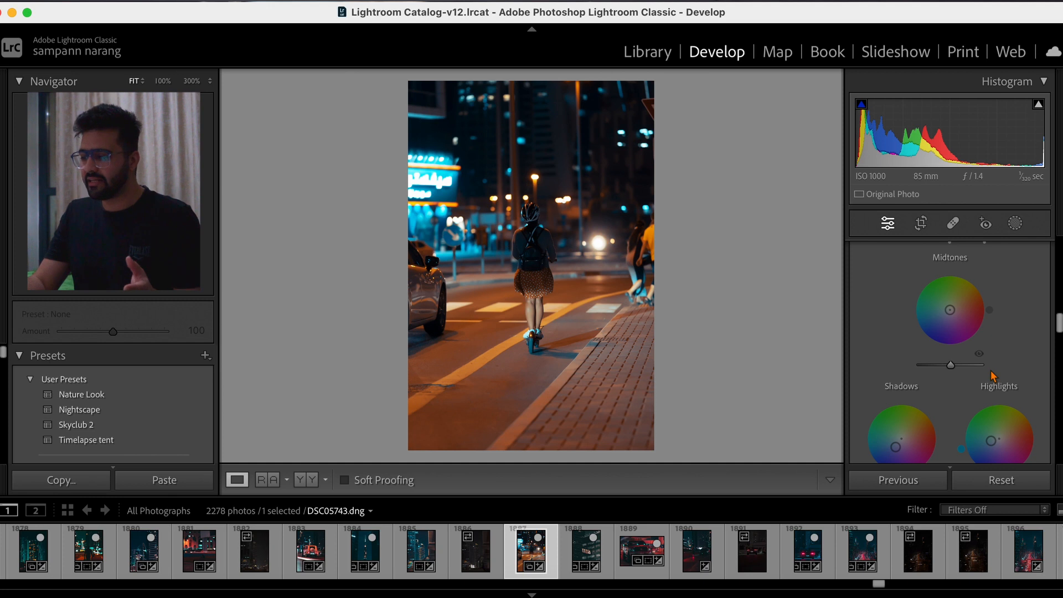
{"action": "scroll", "coordinate": [991, 372], "scroll_direction": "up", "scroll_amount": 2}
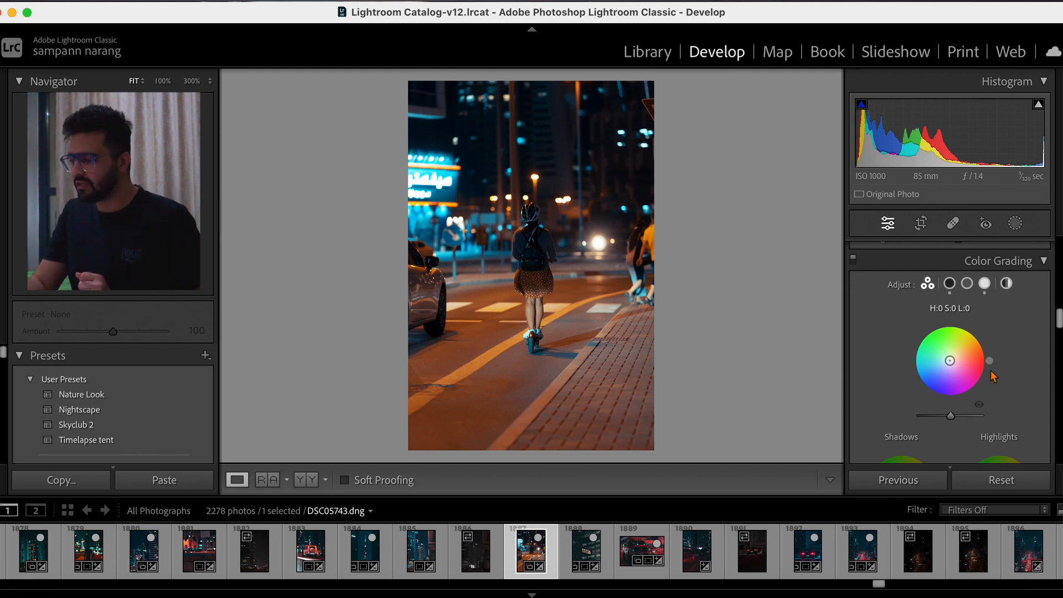
{"action": "scroll", "coordinate": [992, 370], "scroll_direction": "up", "scroll_amount": 8}
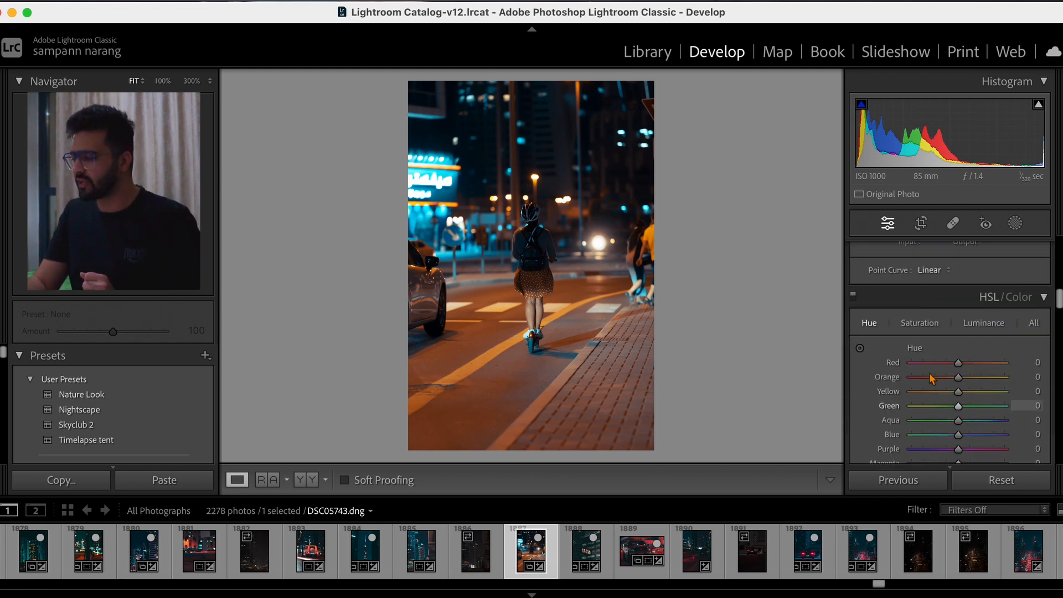
{"action": "scroll", "coordinate": [930, 375], "scroll_direction": "down", "scroll_amount": 2}
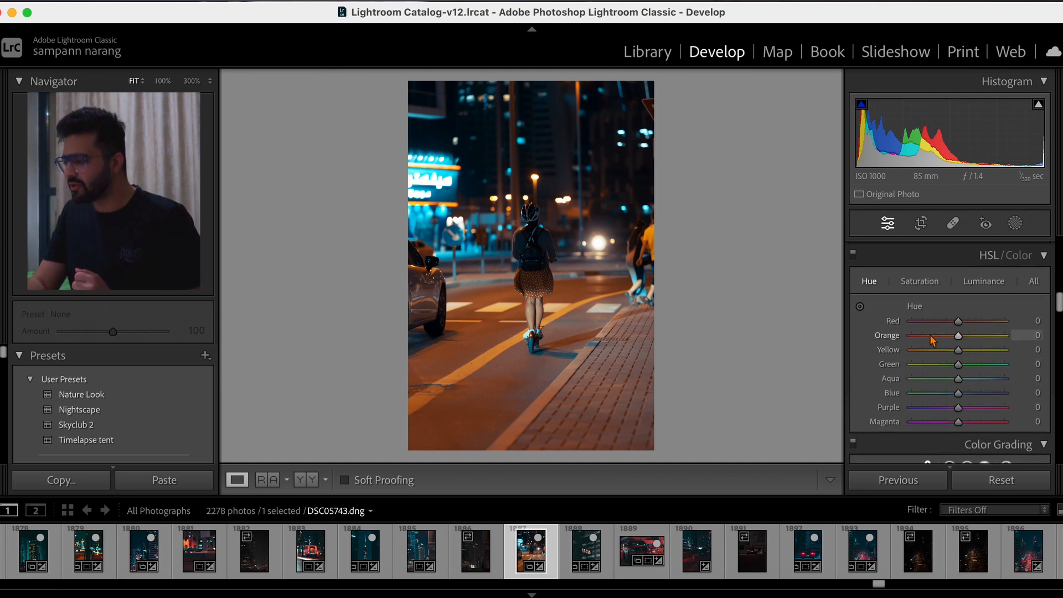
{"action": "scroll", "coordinate": [933, 340], "scroll_direction": "up", "scroll_amount": 5}
{"action": "scroll", "coordinate": [932, 339], "scroll_direction": "up", "scroll_amount": 8}
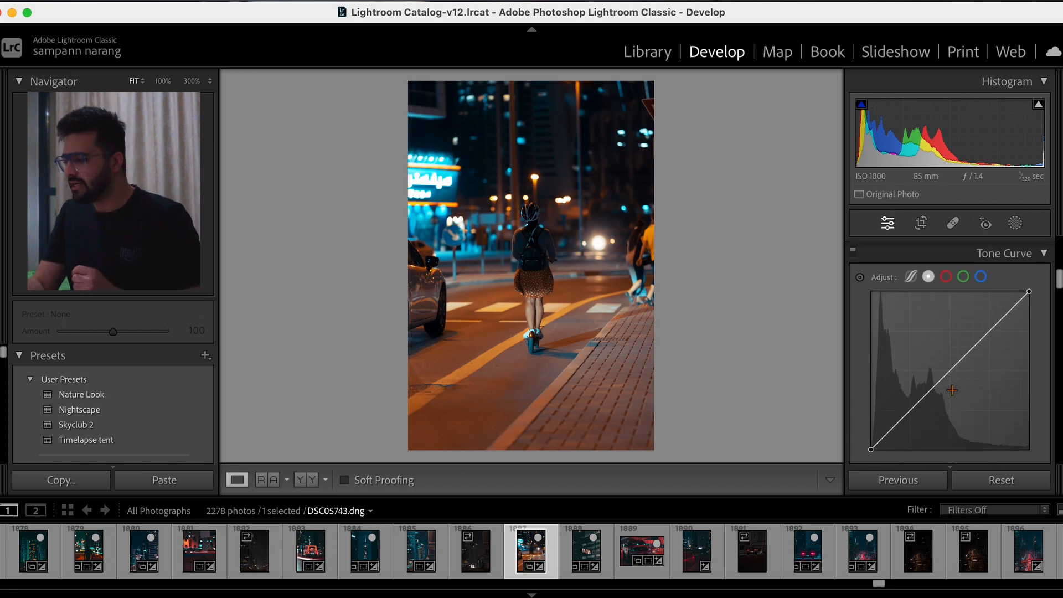
{"action": "scroll", "coordinate": [952, 391], "scroll_direction": "up", "scroll_amount": 9}
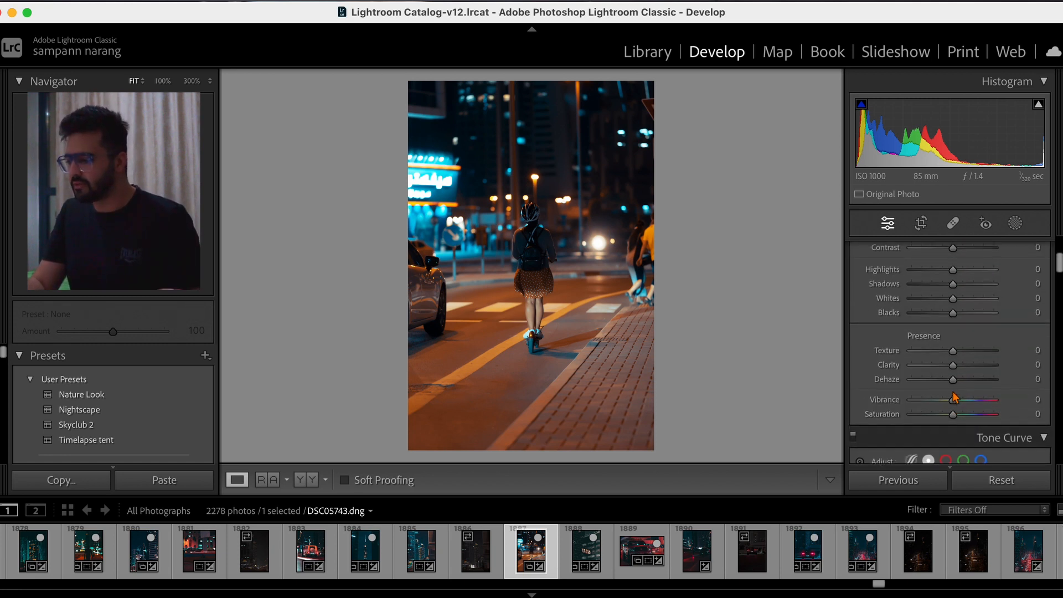
{"action": "scroll", "coordinate": [953, 397], "scroll_direction": "up", "scroll_amount": 7}
{"action": "scroll", "coordinate": [954, 397], "scroll_direction": "down", "scroll_amount": 1}
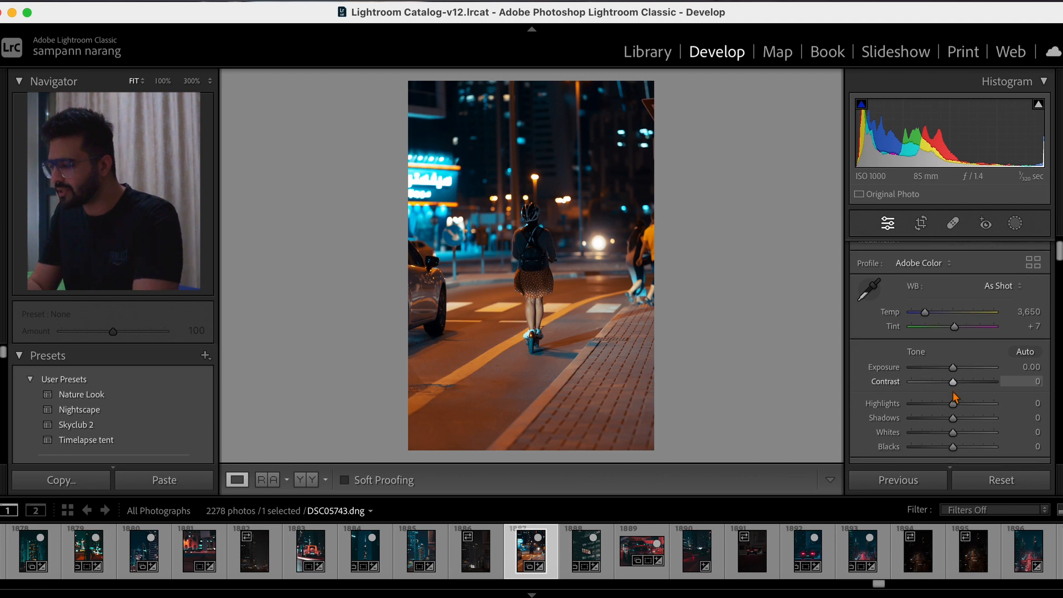
{"action": "scroll", "coordinate": [955, 396], "scroll_direction": "down", "scroll_amount": 3}
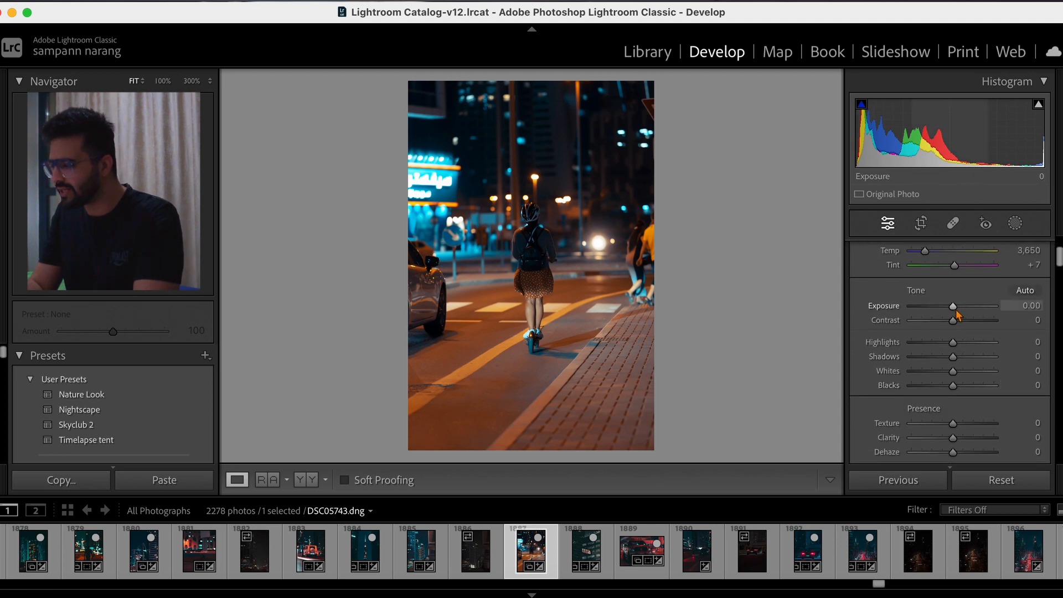
{"action": "left_click_drag", "start_coordinate": [958, 313], "coordinate": [954, 328]}
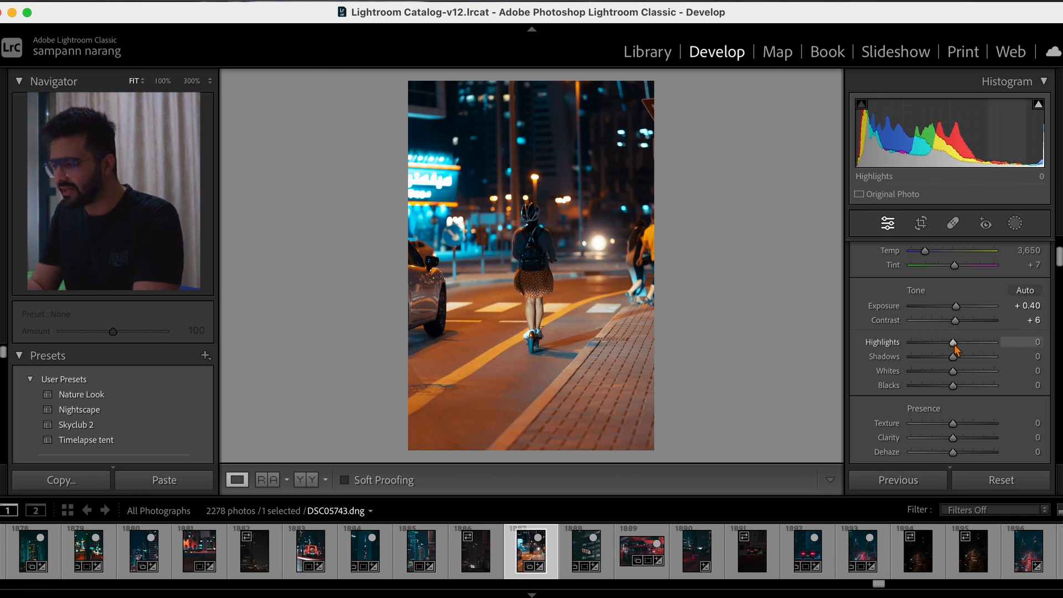
- Set the photo's Highlights to −50, Shadows to +20, Whites to −11 and Blacks to −19
{"action": "left_click_drag", "start_coordinate": [955, 341], "coordinate": [936, 355]}
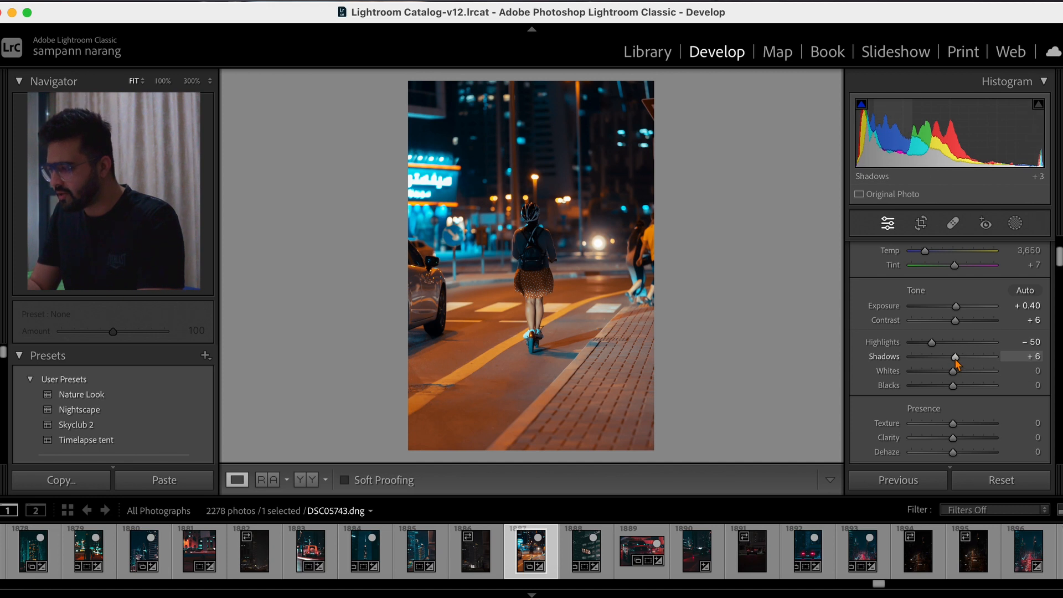
{"action": "left_click_drag", "start_coordinate": [956, 361], "coordinate": [963, 362]}
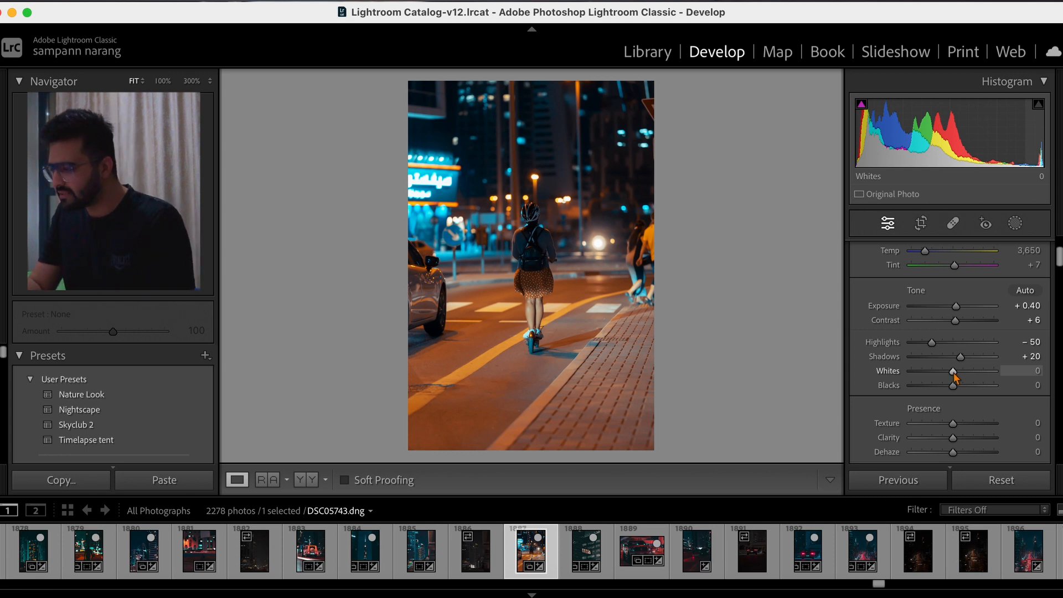
{"action": "left_click_drag", "start_coordinate": [953, 376], "coordinate": [949, 396]}
- Add a radial gradient mask and fit it as an upright ellipse centred on the scooter rider
{"action": "scroll", "coordinate": [948, 394], "scroll_direction": "up", "scroll_amount": 4}
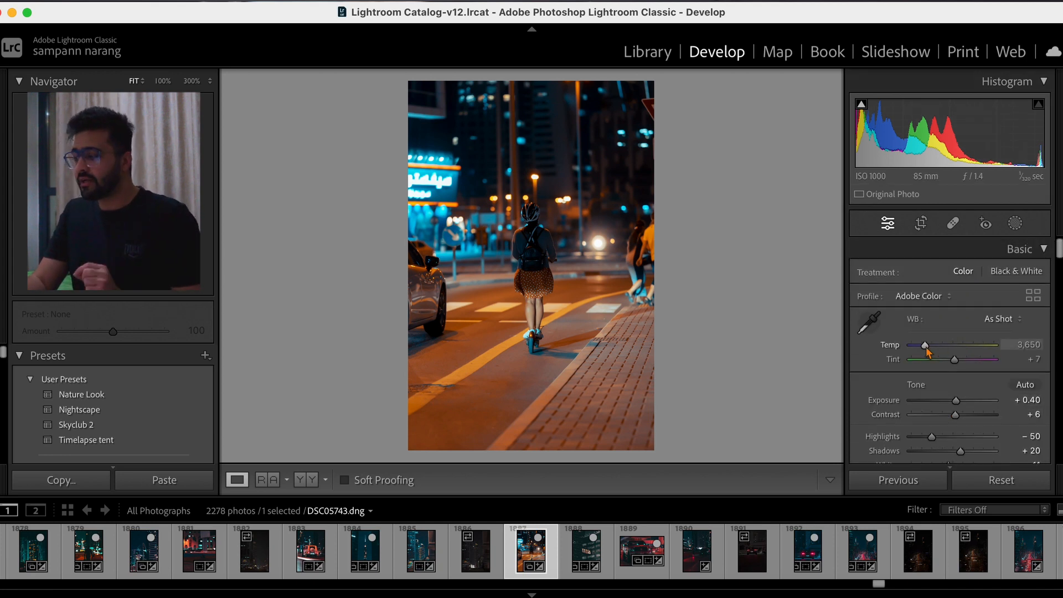
{"action": "left_click", "coordinate": [1016, 224]}
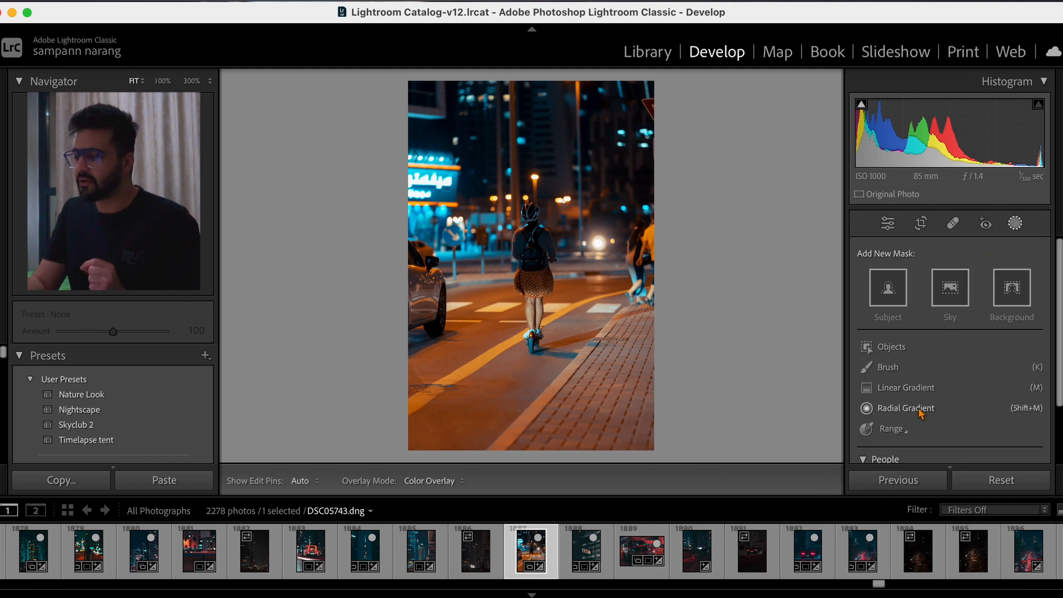
{"action": "left_click", "coordinate": [906, 408]}
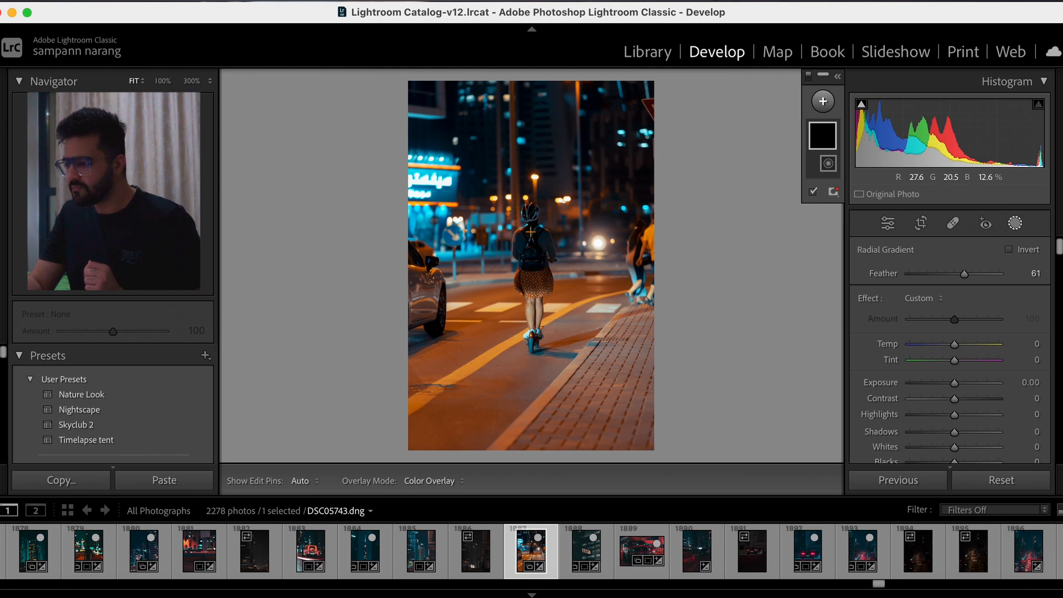
{"action": "left_click_drag", "start_coordinate": [513, 204], "coordinate": [585, 332]}
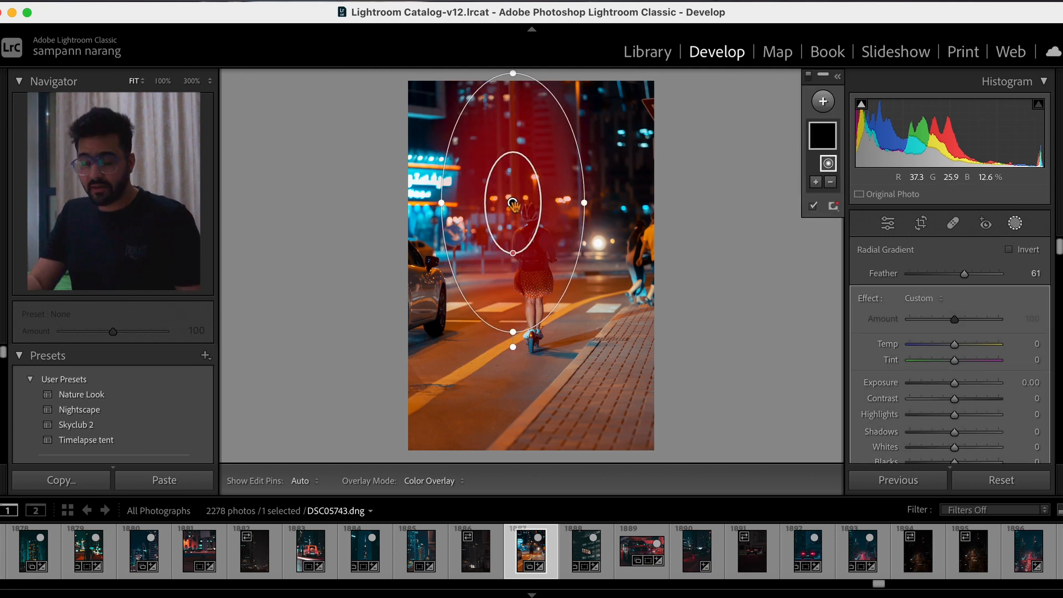
{"action": "left_click_drag", "start_coordinate": [514, 205], "coordinate": [534, 280]}
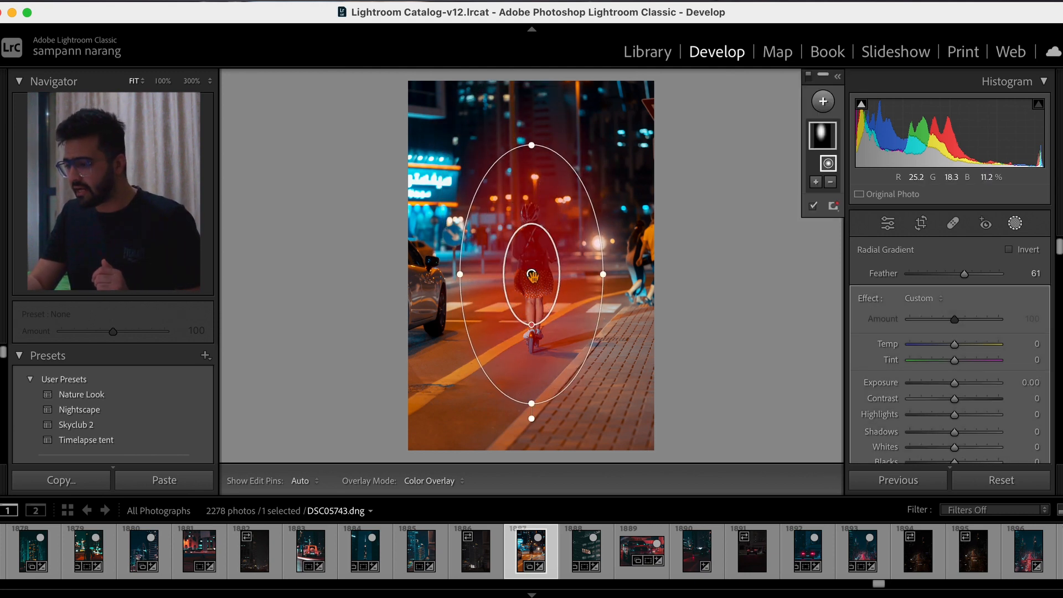
{"action": "left_click_drag", "start_coordinate": [532, 405], "coordinate": [528, 391]}
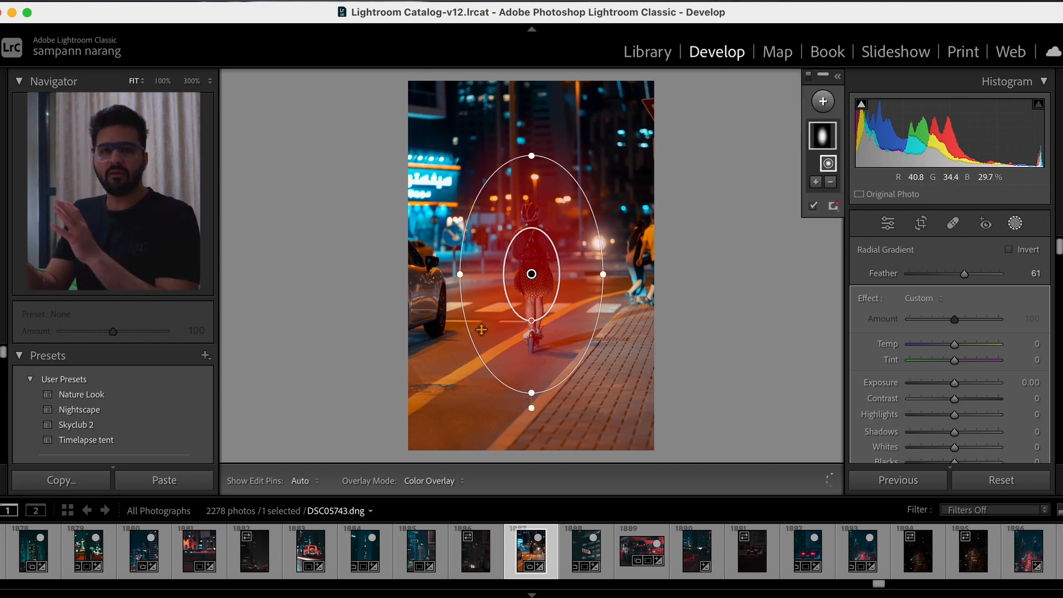
{"action": "left_click_drag", "start_coordinate": [462, 277], "coordinate": [470, 277]}
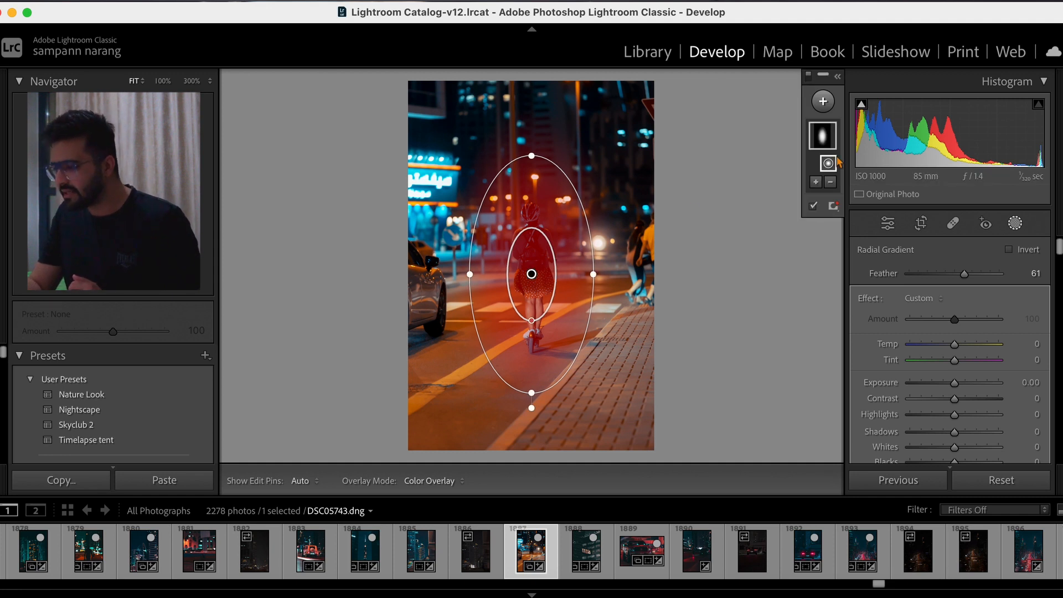
- Set the rider mask's Exposure to 0.22, Shadows to 17 and Highlights to −15
{"action": "left_click_drag", "start_coordinate": [956, 384], "coordinate": [957, 383]}
{"action": "scroll", "coordinate": [958, 386], "scroll_direction": "down", "scroll_amount": 3}
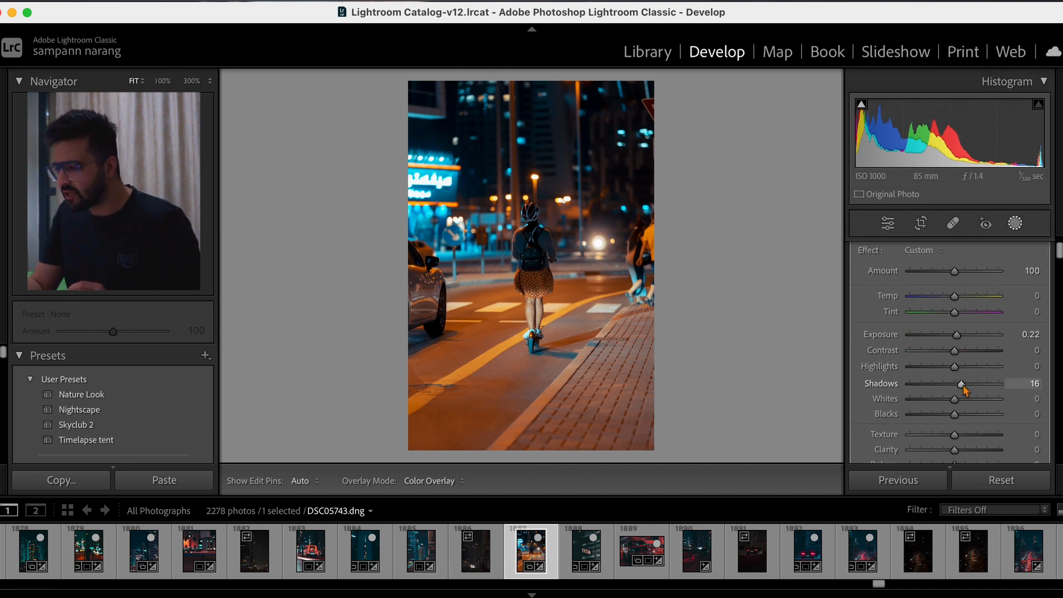
{"action": "mouse_move", "coordinate": [963, 385]}
{"action": "left_mouse_down"}
{"action": "mouse_move", "coordinate": [956, 369]}
{"action": "mouse_move", "coordinate": [950, 375]}
{"action": "left_mouse_up"}
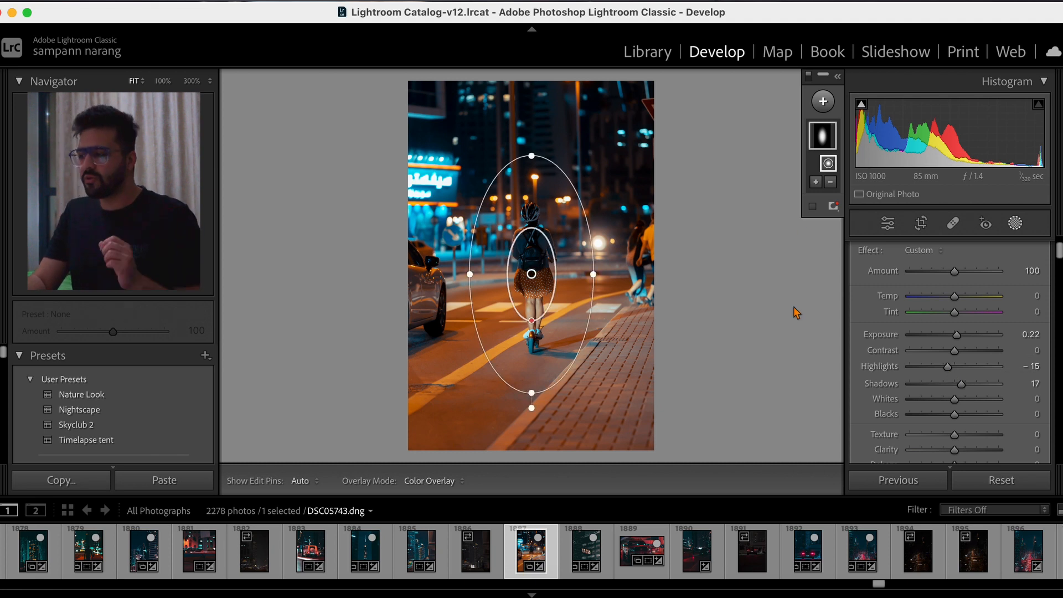
- Create an inverted duplicate of the rider's radial mask to cover the surroundings
{"action": "mouse_move", "coordinate": [828, 143]}
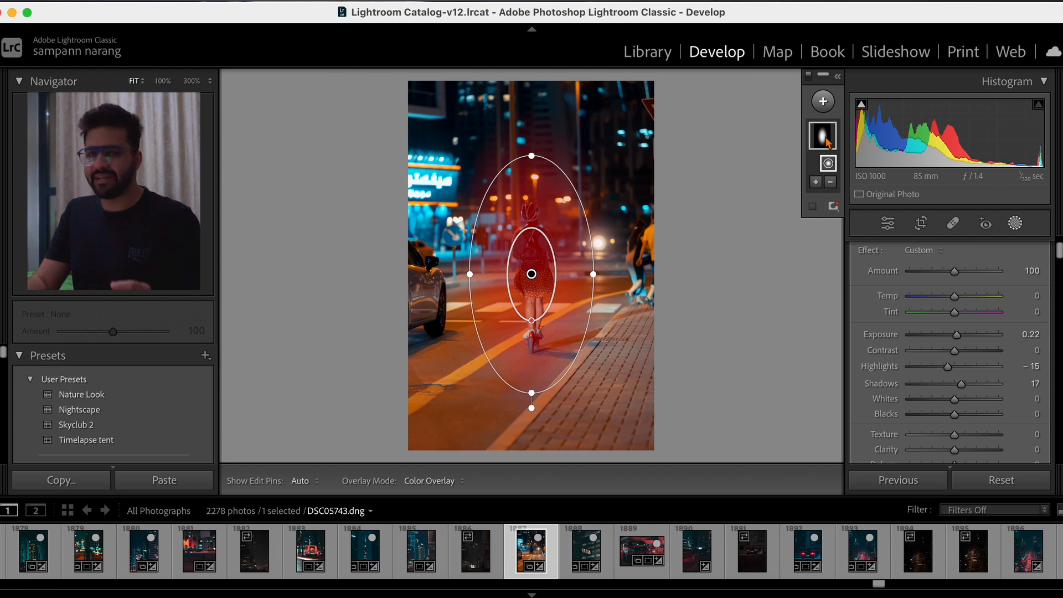
{"action": "right_click", "coordinate": [827, 143]}
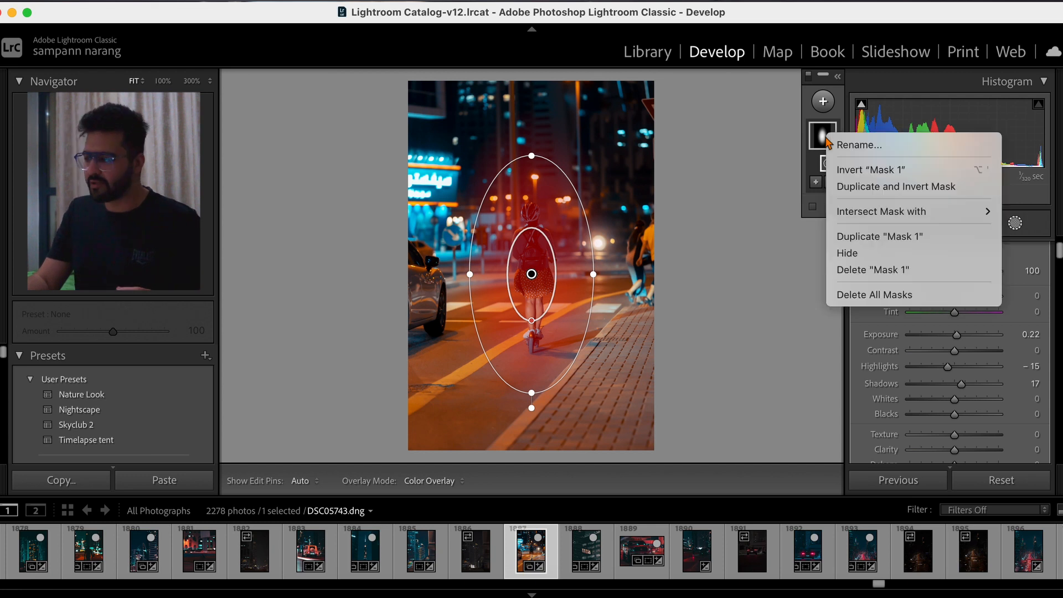
{"action": "left_click", "coordinate": [863, 188]}
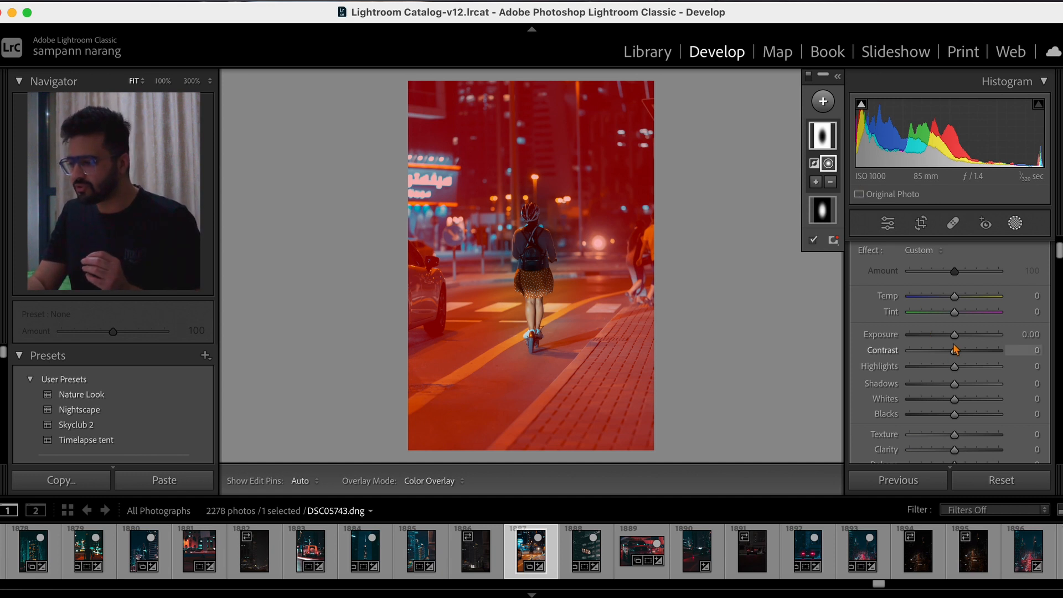
- Set the inverted mask's Exposure to −0.60 and the original rider mask's Shadows to 18
{"action": "left_click_drag", "start_coordinate": [954, 335], "coordinate": [950, 340]}
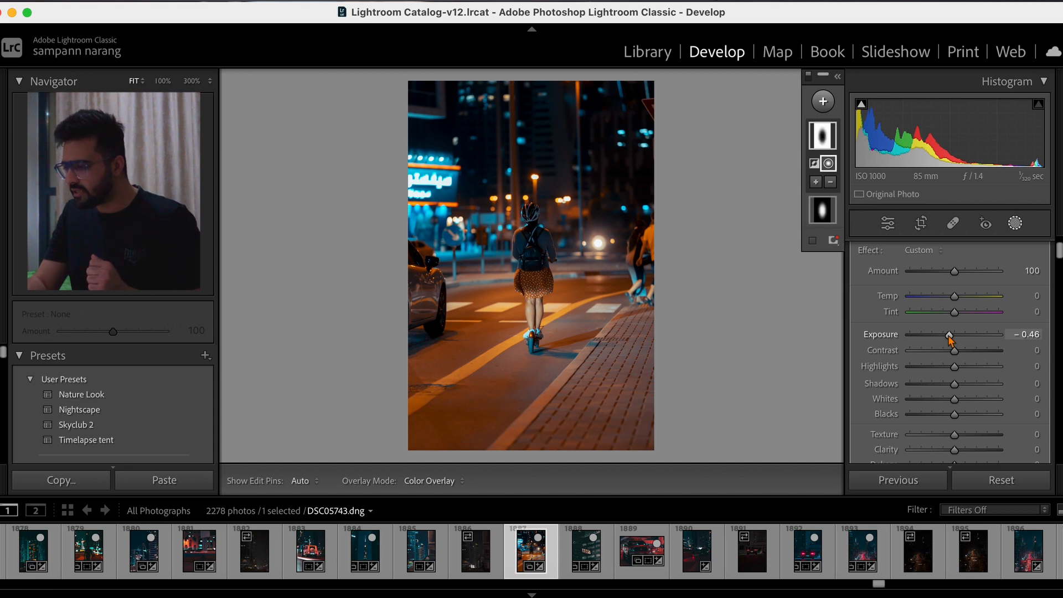
{"action": "left_click_drag", "start_coordinate": [950, 339], "coordinate": [947, 339]}
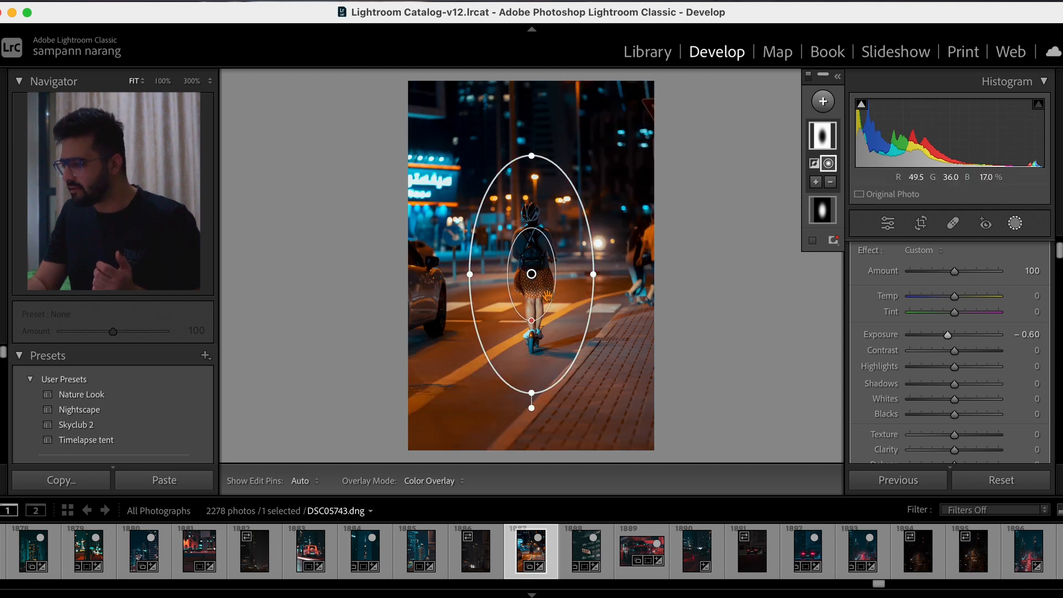
{"action": "left_click", "coordinate": [823, 210]}
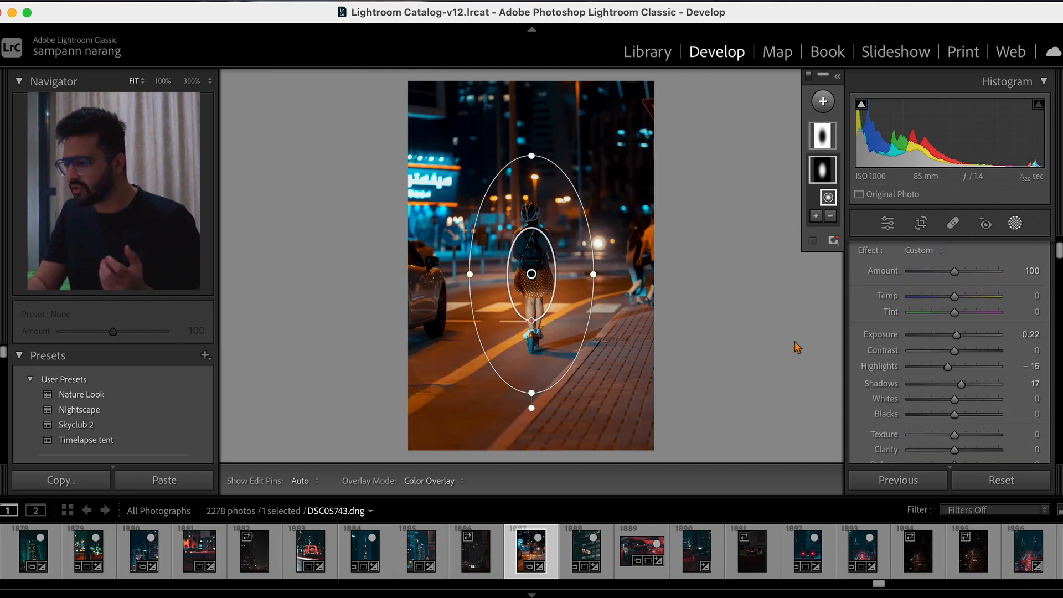
{"action": "left_click_drag", "start_coordinate": [962, 389], "coordinate": [963, 392]}
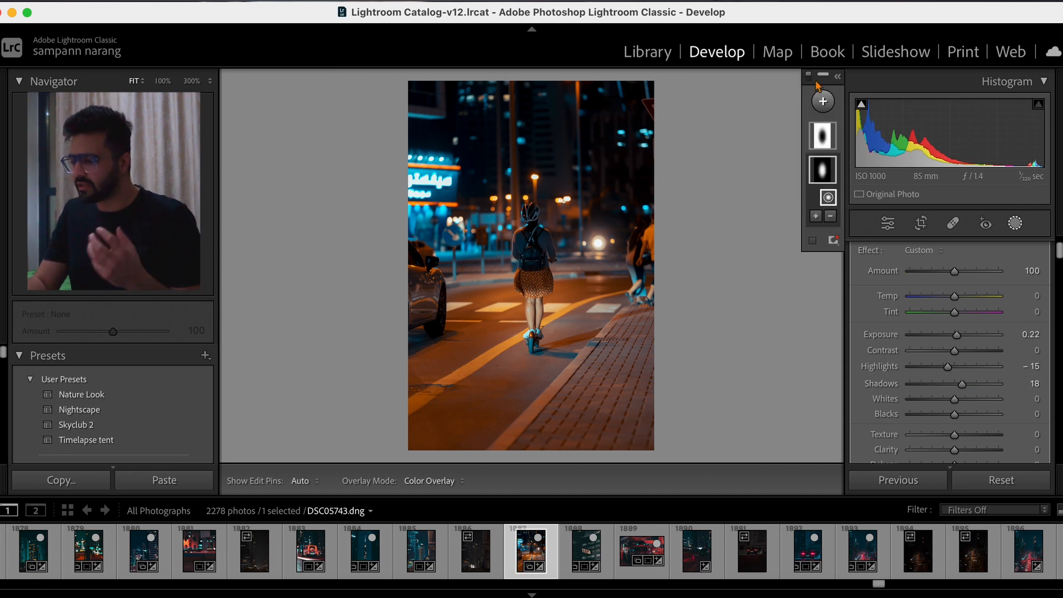
- Add a linear gradient mask from the photo's bottom edge up to the rider's feet and set its Exposure to −2.26
{"action": "left_click", "coordinate": [826, 103]}
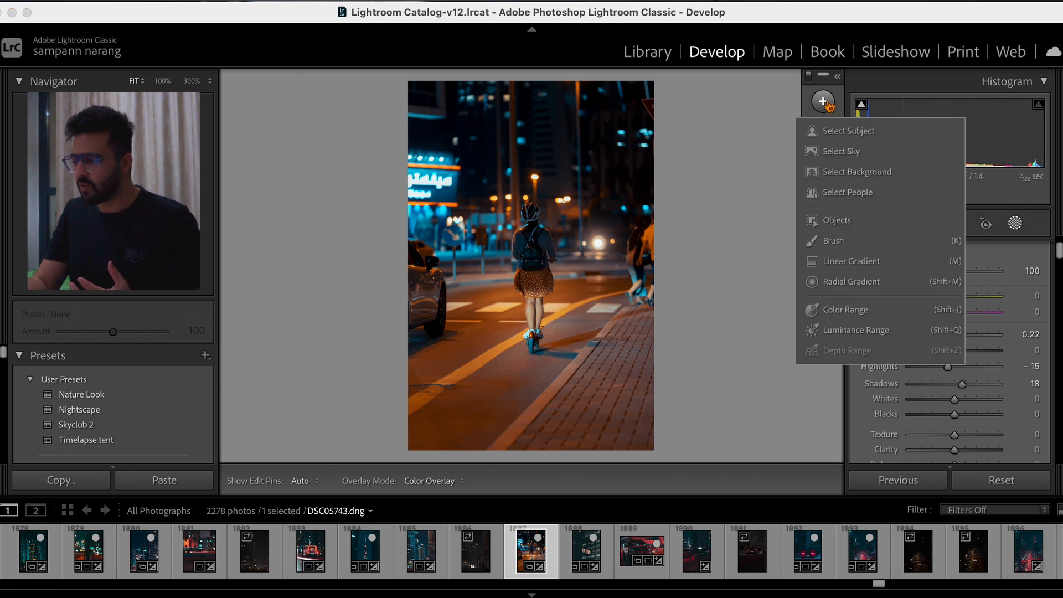
{"action": "left_click", "coordinate": [838, 263]}
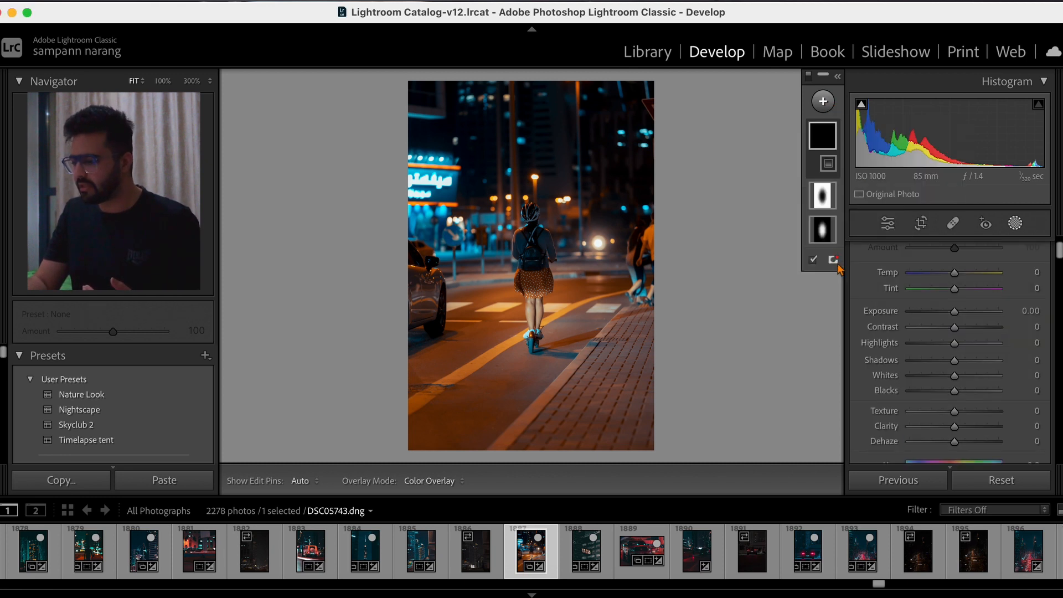
{"action": "left_click_drag", "start_coordinate": [526, 457], "coordinate": [525, 322]}
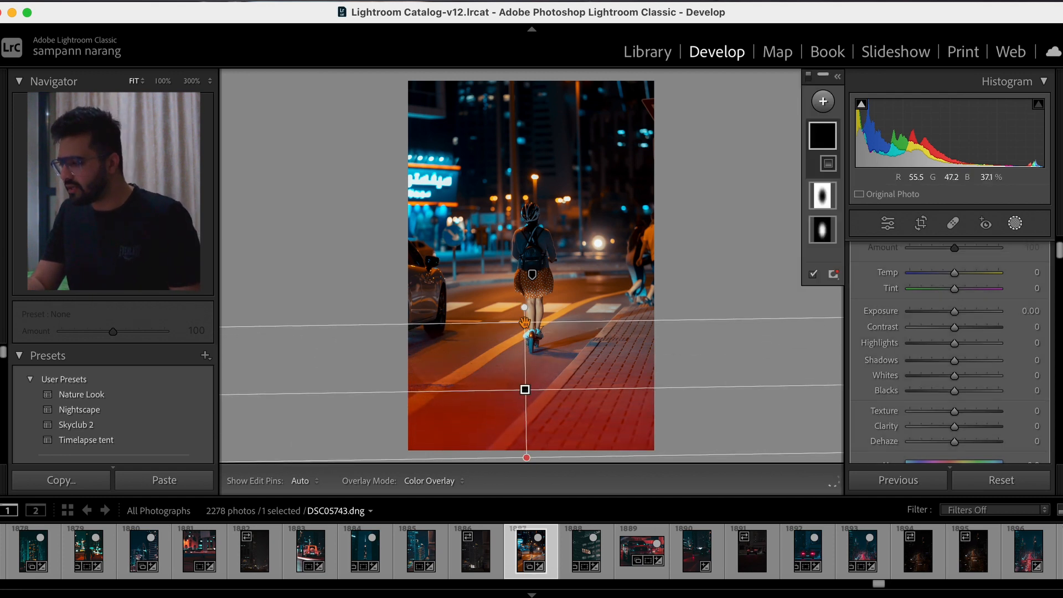
{"action": "left_click_drag", "start_coordinate": [955, 311], "coordinate": [930, 319]}
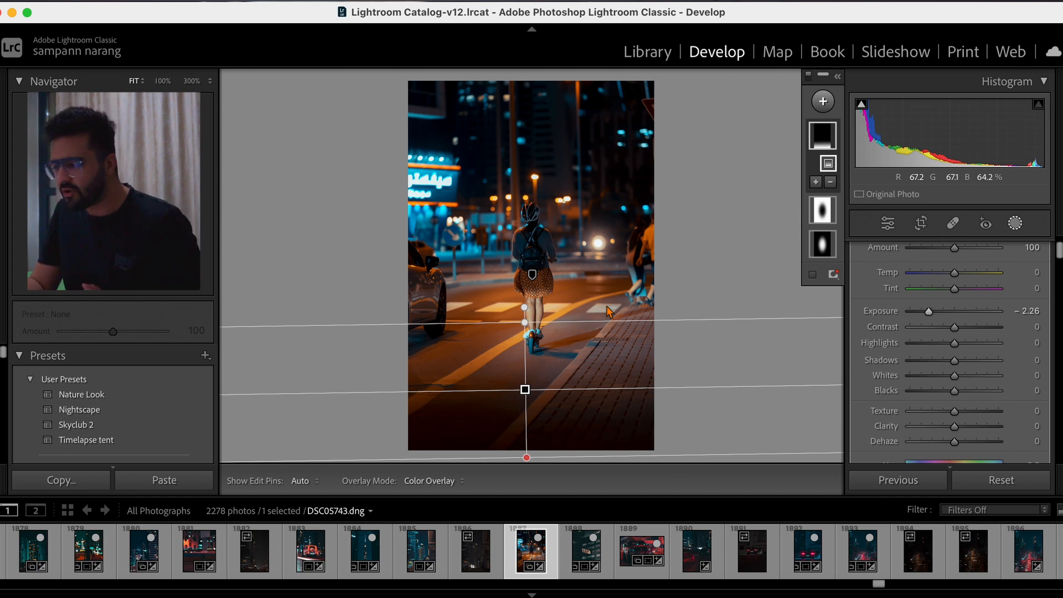
{"action": "left_click_drag", "start_coordinate": [525, 388], "coordinate": [535, 374]}
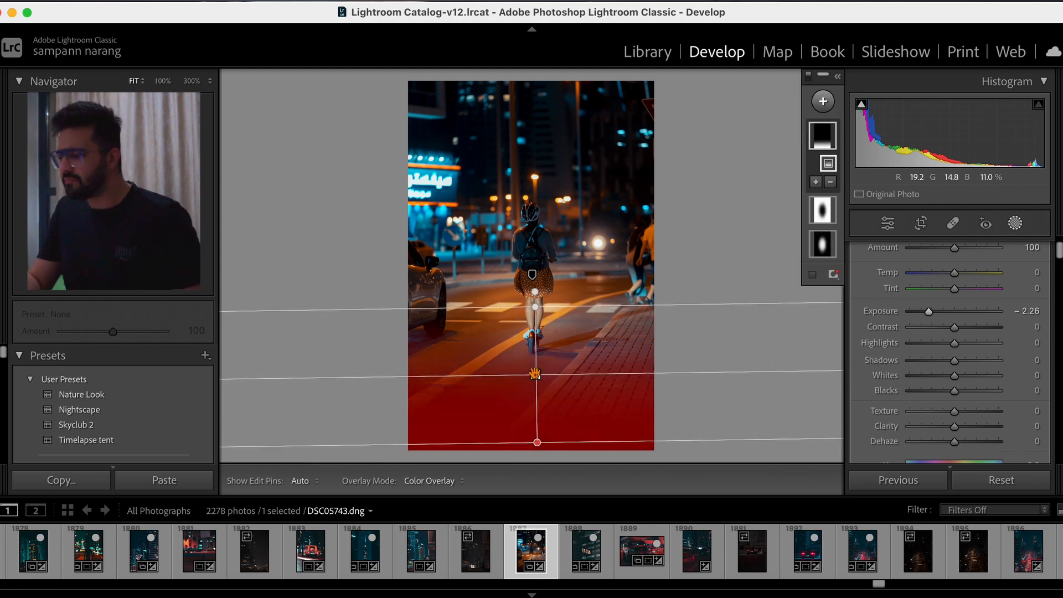
- Leave masking and compare the edited photo with its unedited version
{"action": "left_click", "coordinate": [1015, 226]}
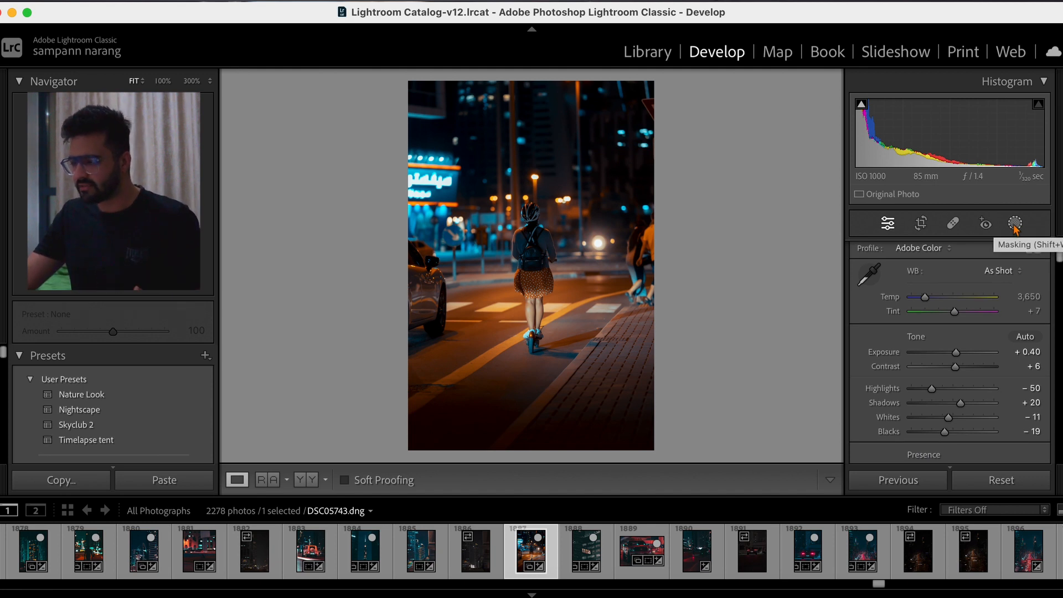
{"action": "key", "text": "backslash"}
{"action": "key", "text": "backslash"}
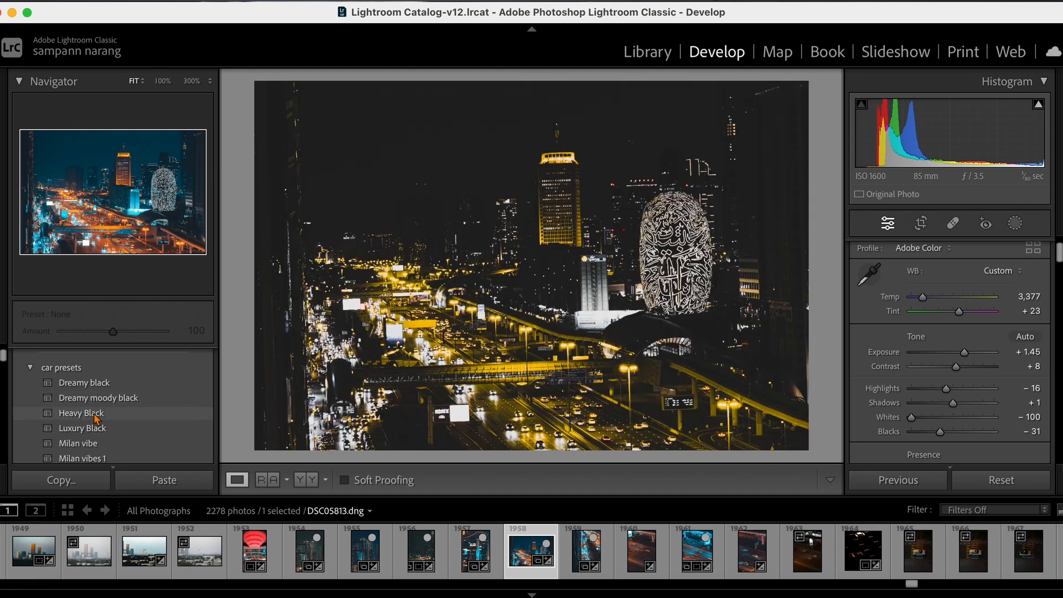
- Preview the car, Classic 70s, Future Tech and Landscape presets on the night cityscape photo DSC05813.dng
{"action": "scroll", "coordinate": [92, 452], "scroll_direction": "down", "scroll_amount": 2}
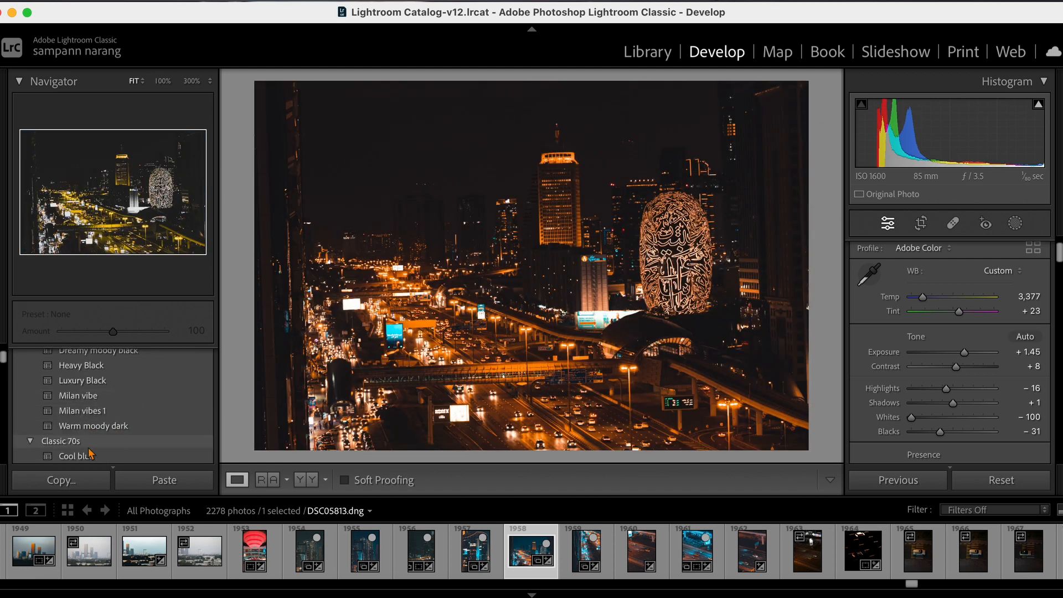
{"action": "scroll", "coordinate": [90, 454], "scroll_direction": "down", "scroll_amount": 4}
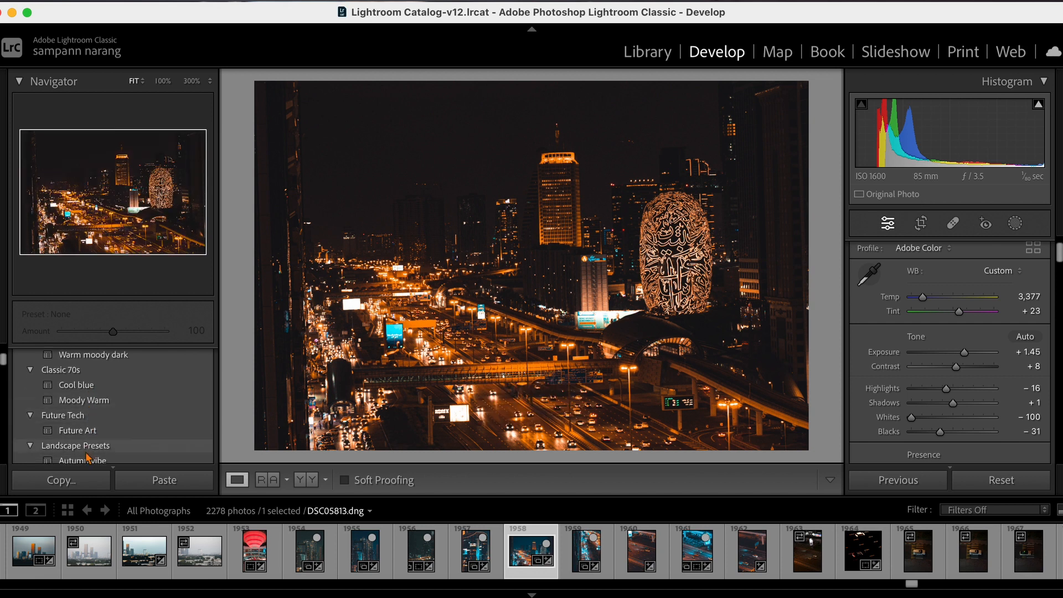
{"action": "scroll", "coordinate": [90, 428], "scroll_direction": "down", "scroll_amount": 4}
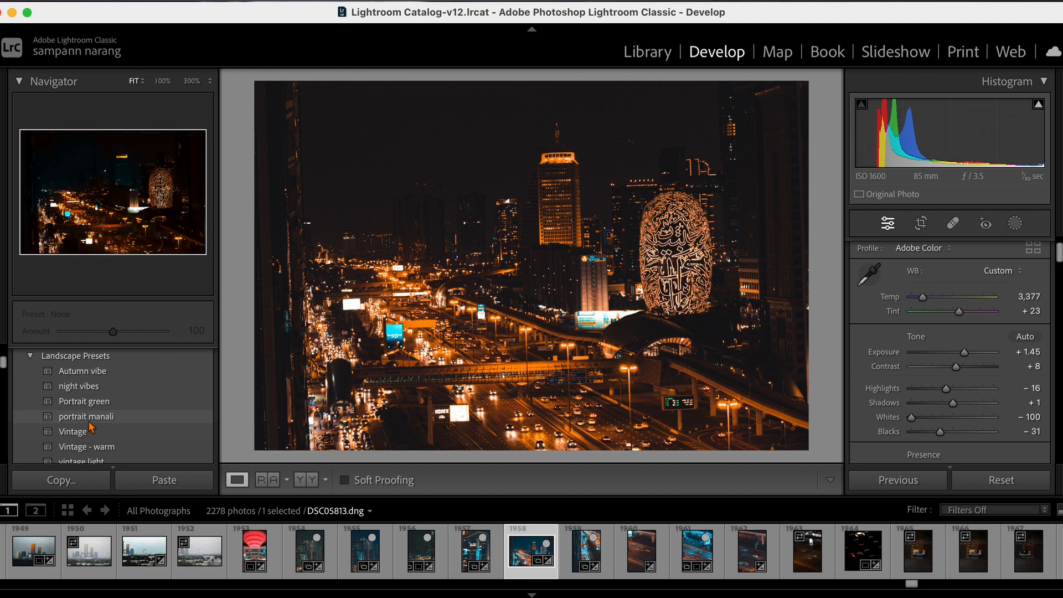